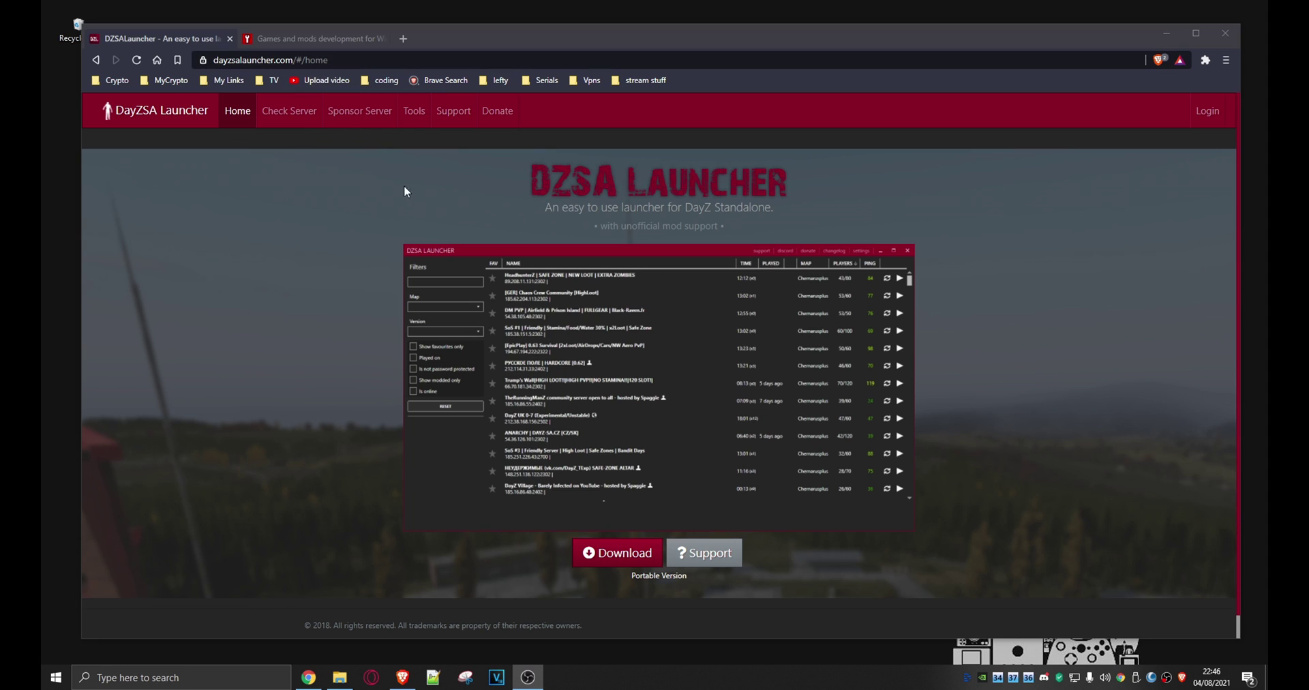
Open the download of setup_dzsalauncher.exe from the DZSA Launcher site and cancel saving it
click(624, 553)
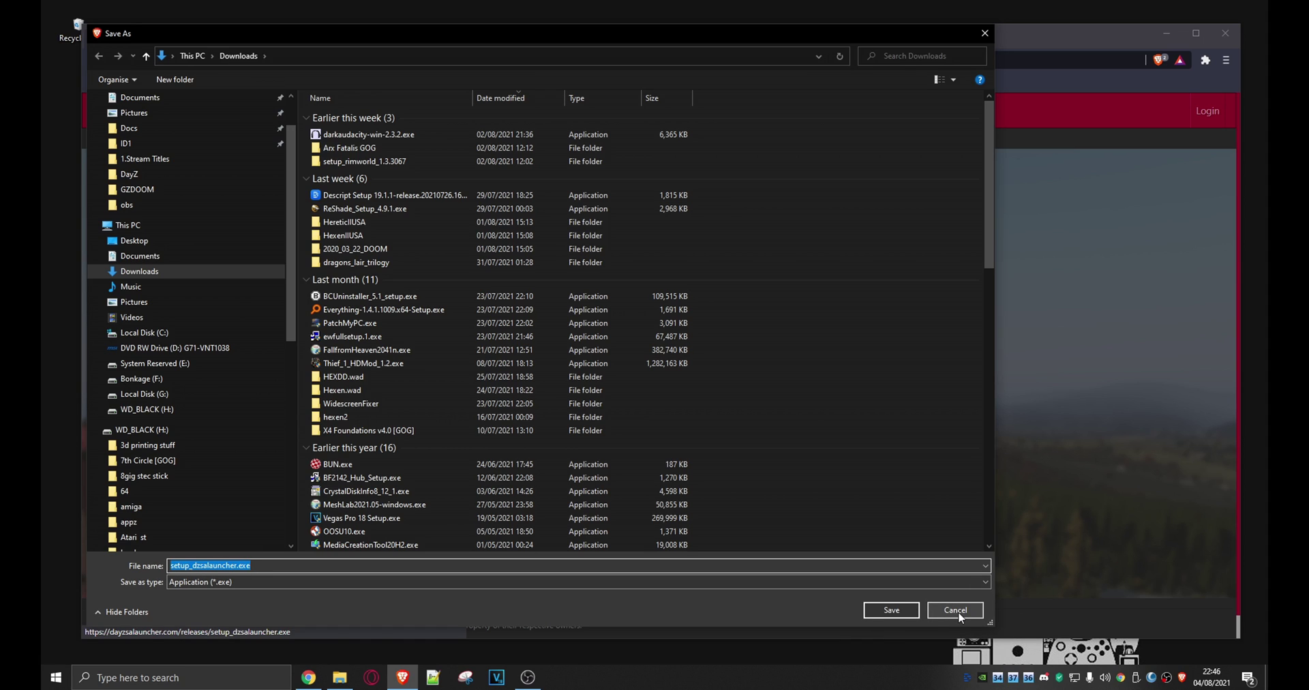
click(956, 610)
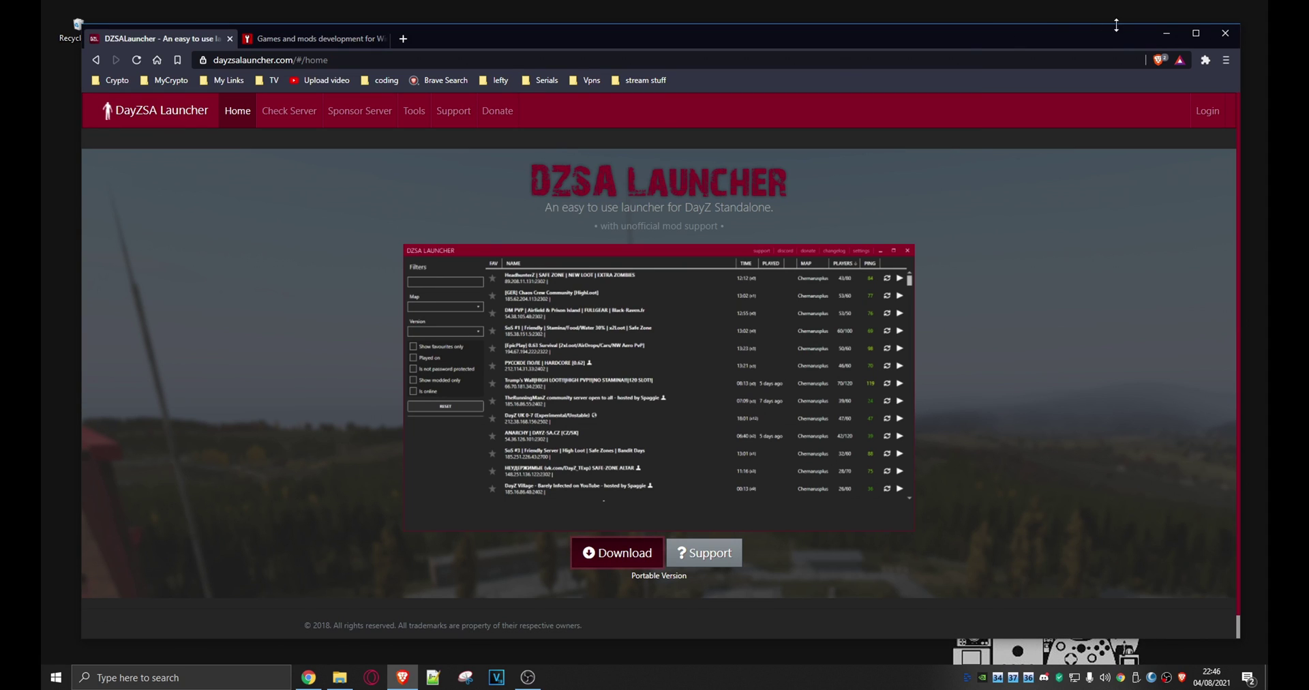
Minimise the browser, reposition the DZSALauncher shortcut near the middle of the desktop, and try to launch it
click(1165, 38)
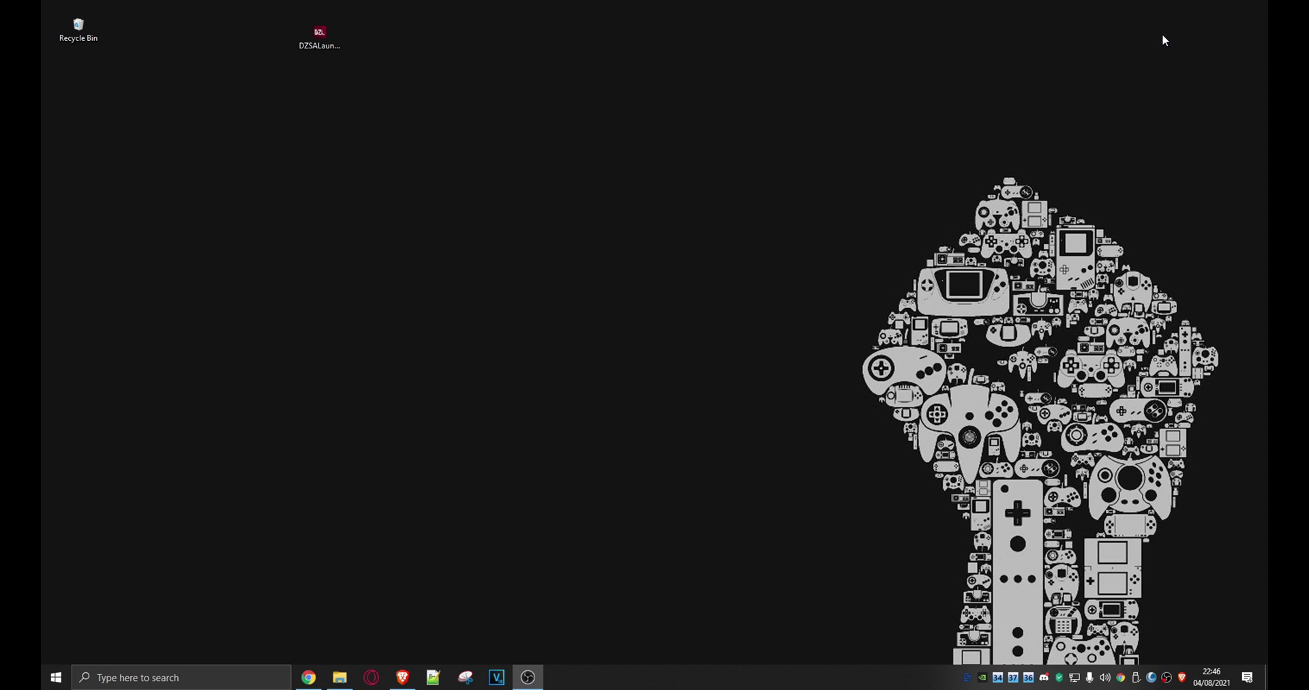
drag(332, 35, 574, 219)
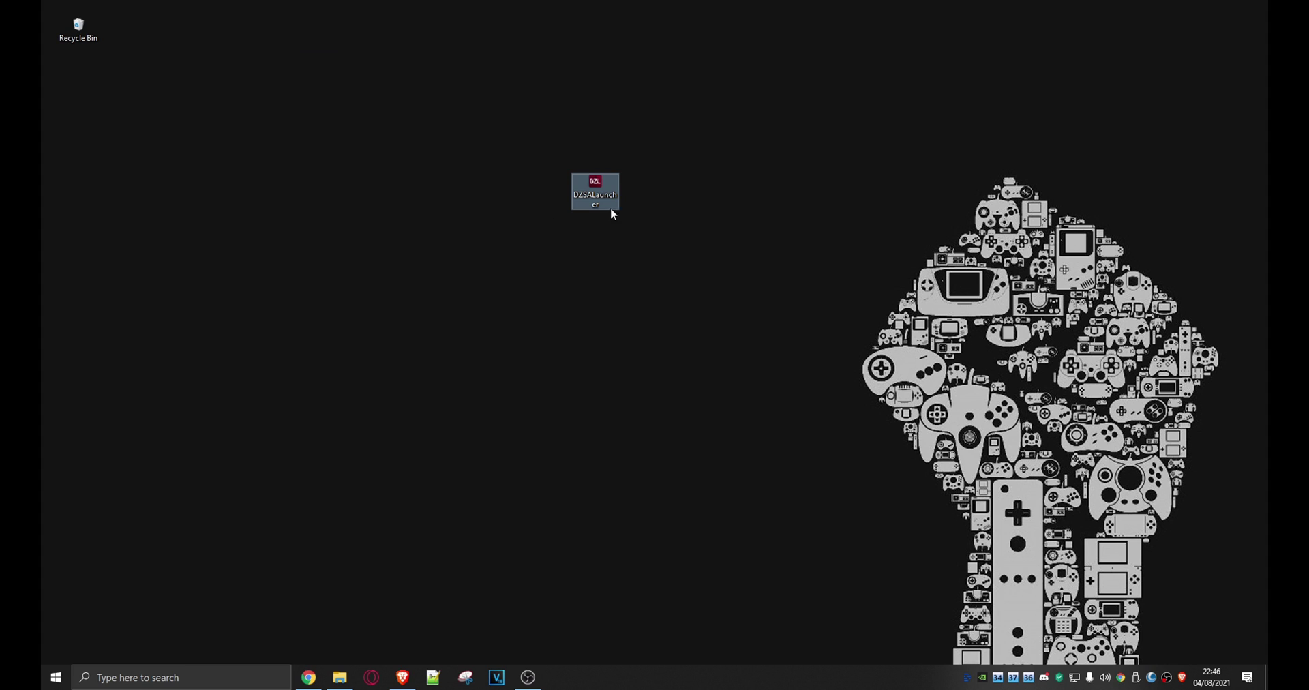
double_click(597, 188)
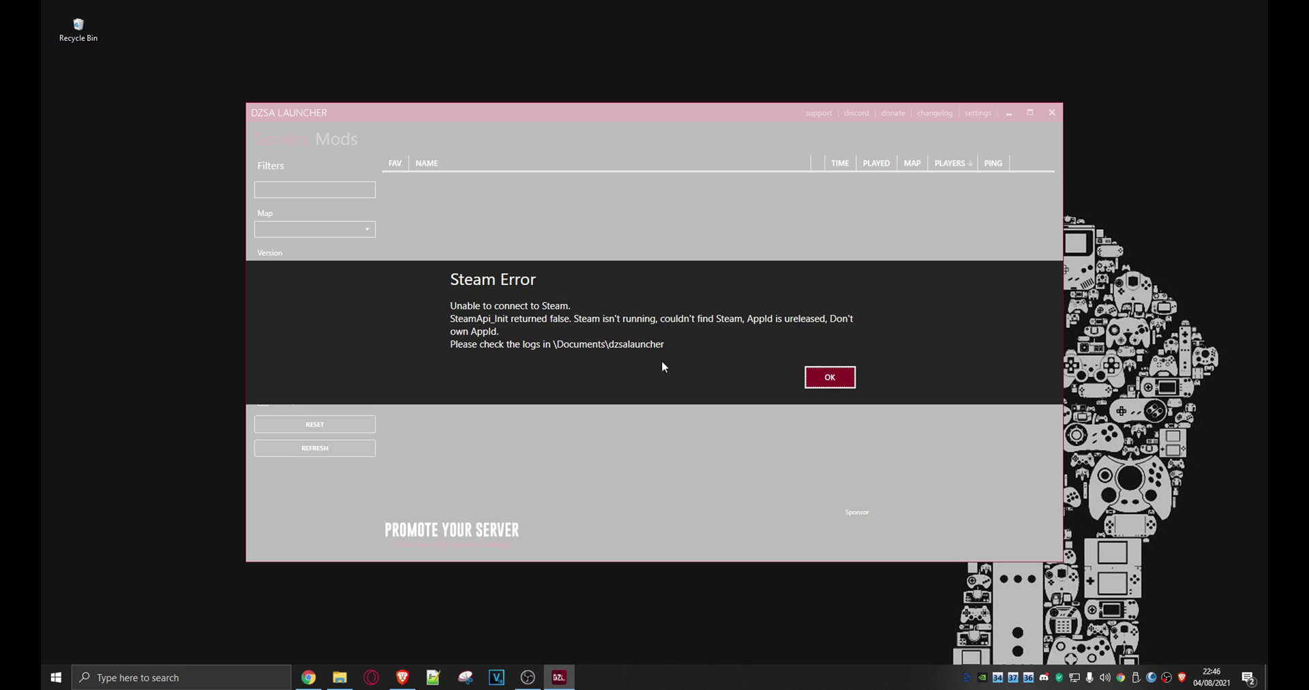
click(834, 379)
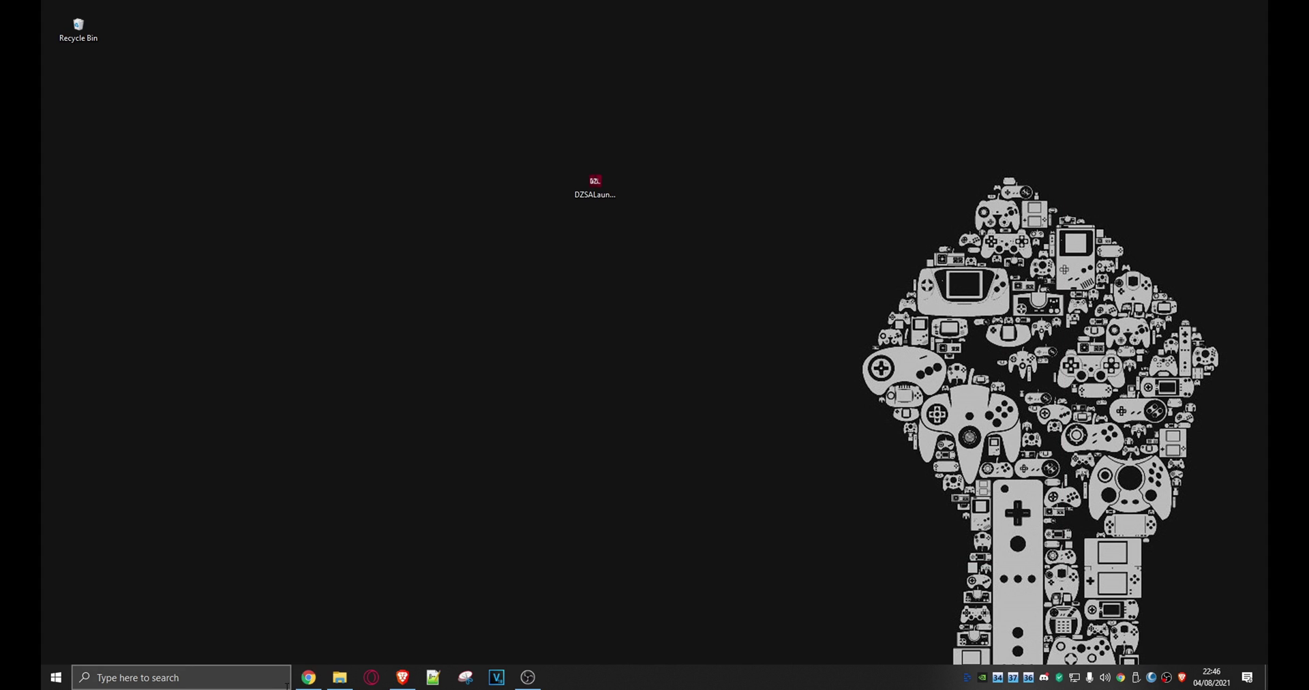
Start Steam through the Windows search and put its store window away
click(201, 679)
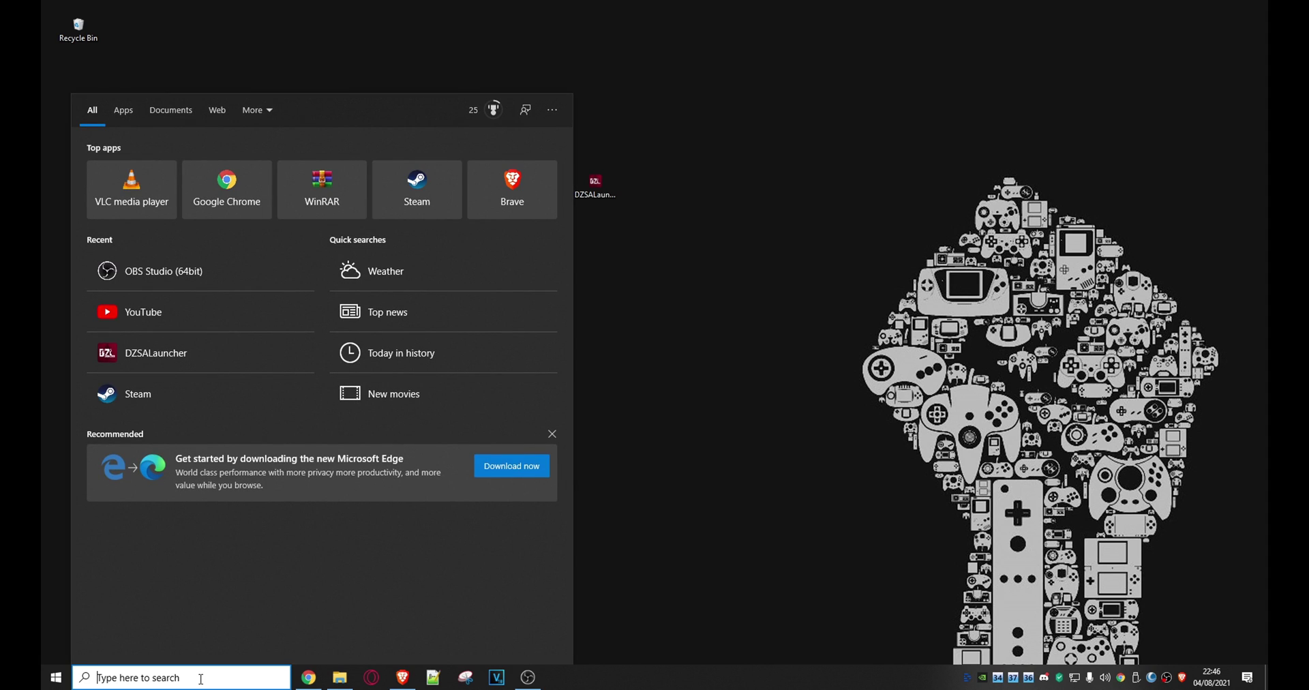
click(427, 194)
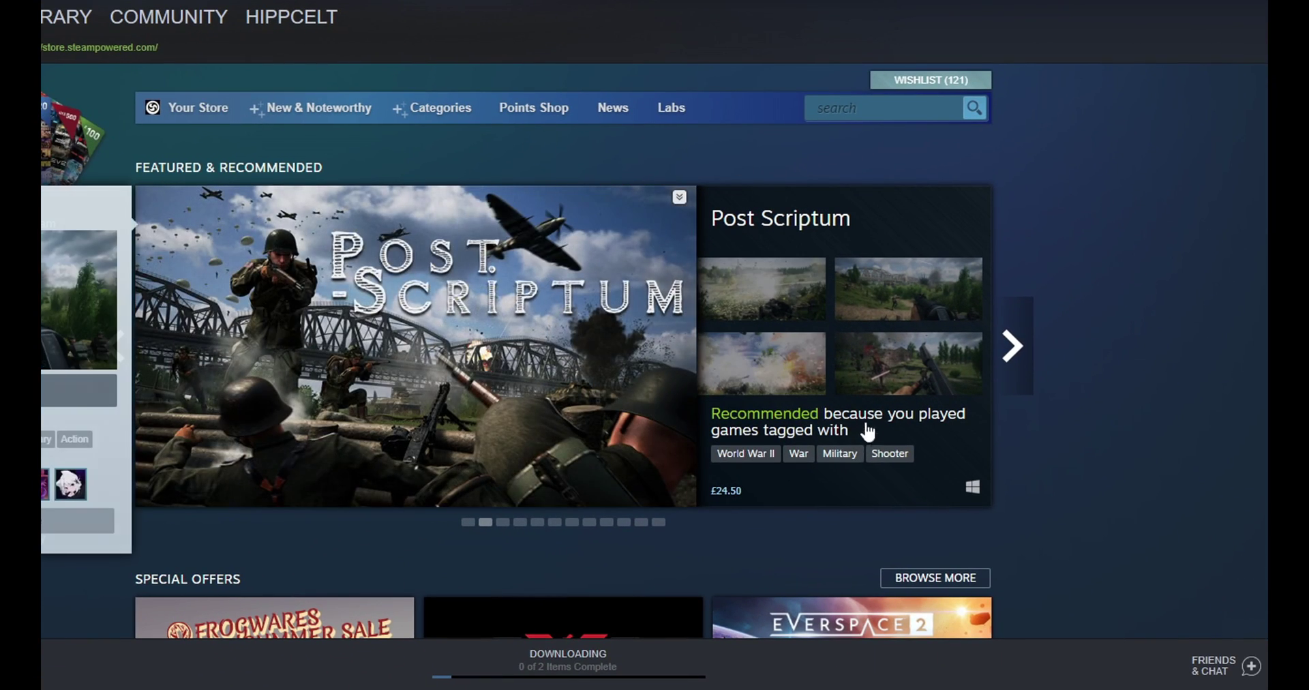
click(1225, 2)
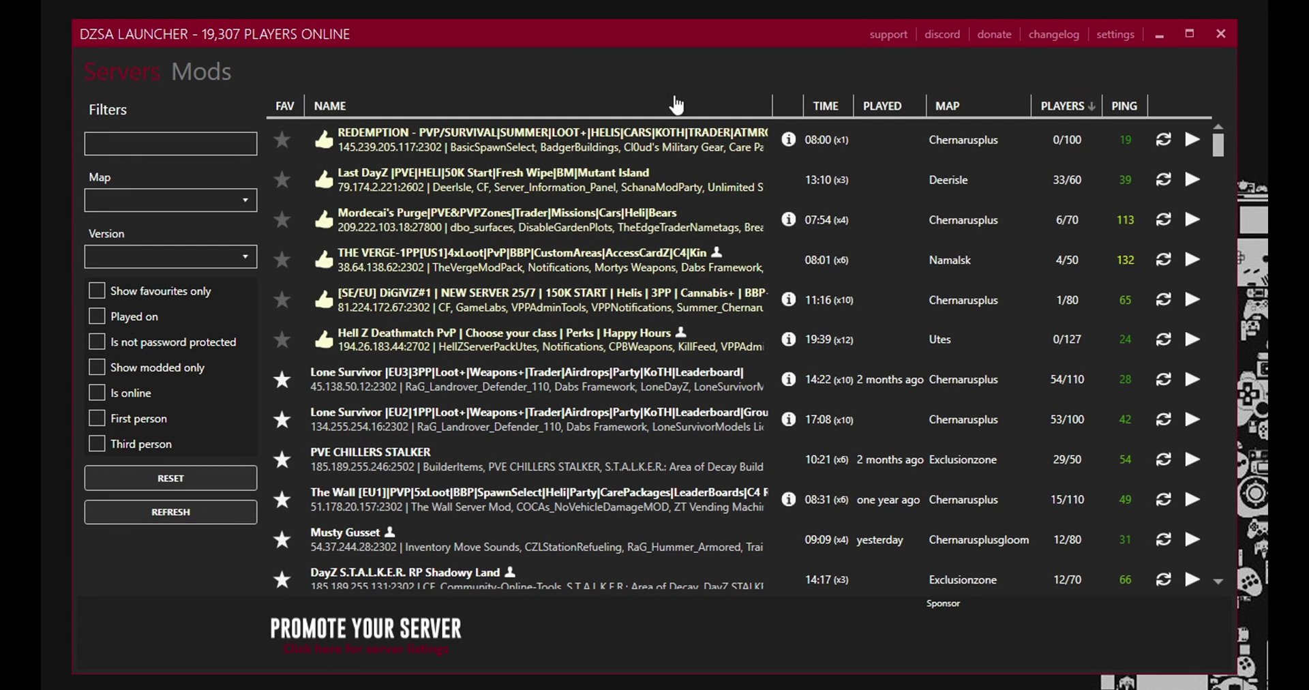
Look through the DZSA Launcher server list, comparing the recommended, favourite and regular servers with their maps, players and ping
scroll(526, 226, down, 4)
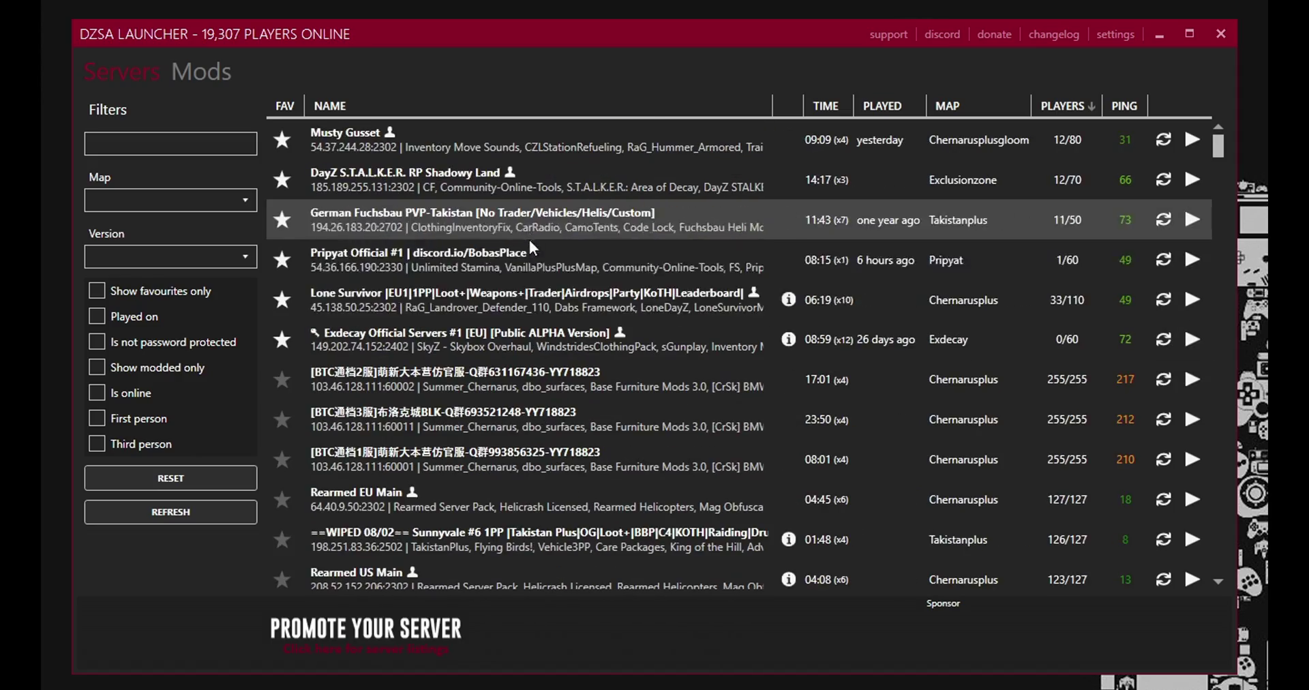
scroll(518, 273, down, 4)
scroll(522, 478, up, 8)
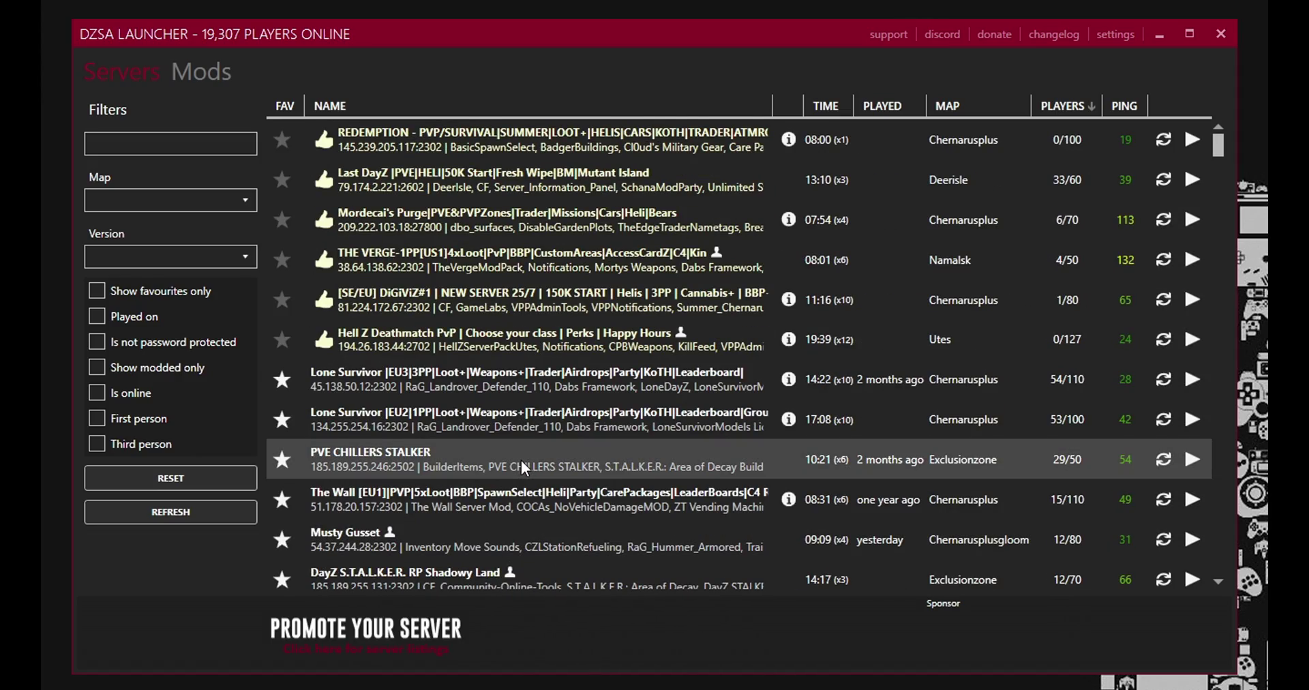
scroll(521, 460, down, 10)
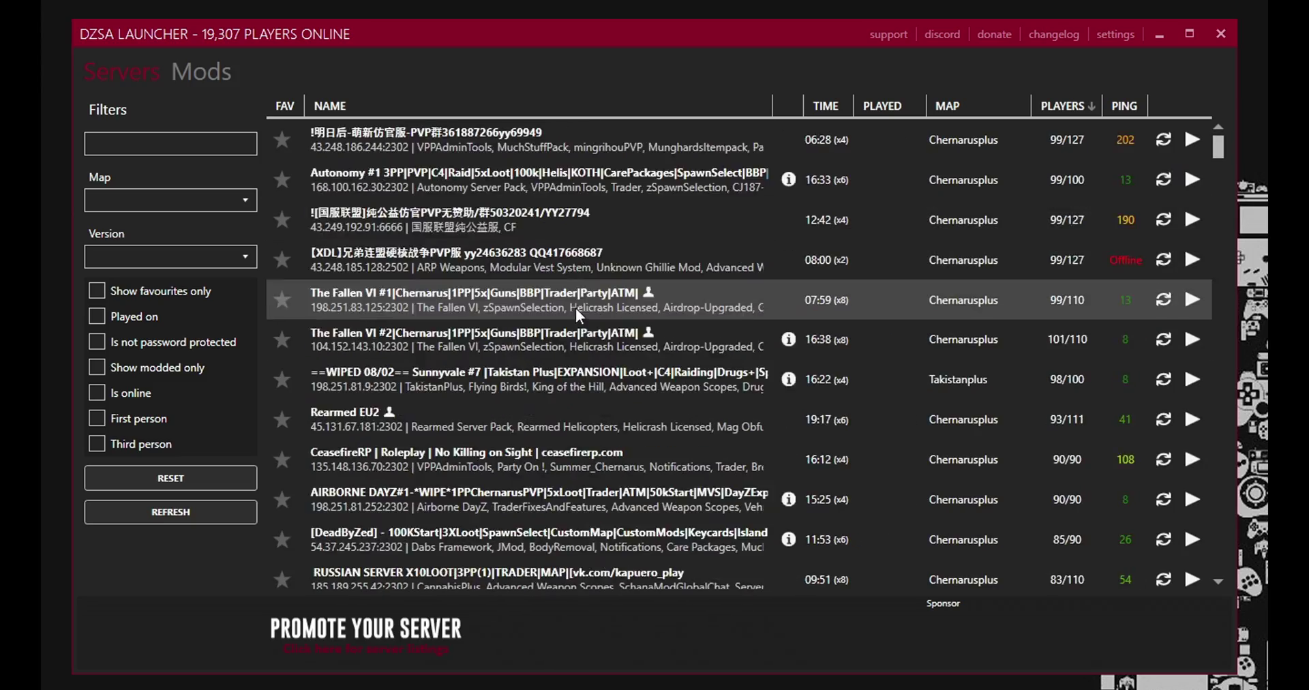
scroll(573, 377, down, 4)
scroll(573, 377, up, 4)
scroll(573, 374, down, 6)
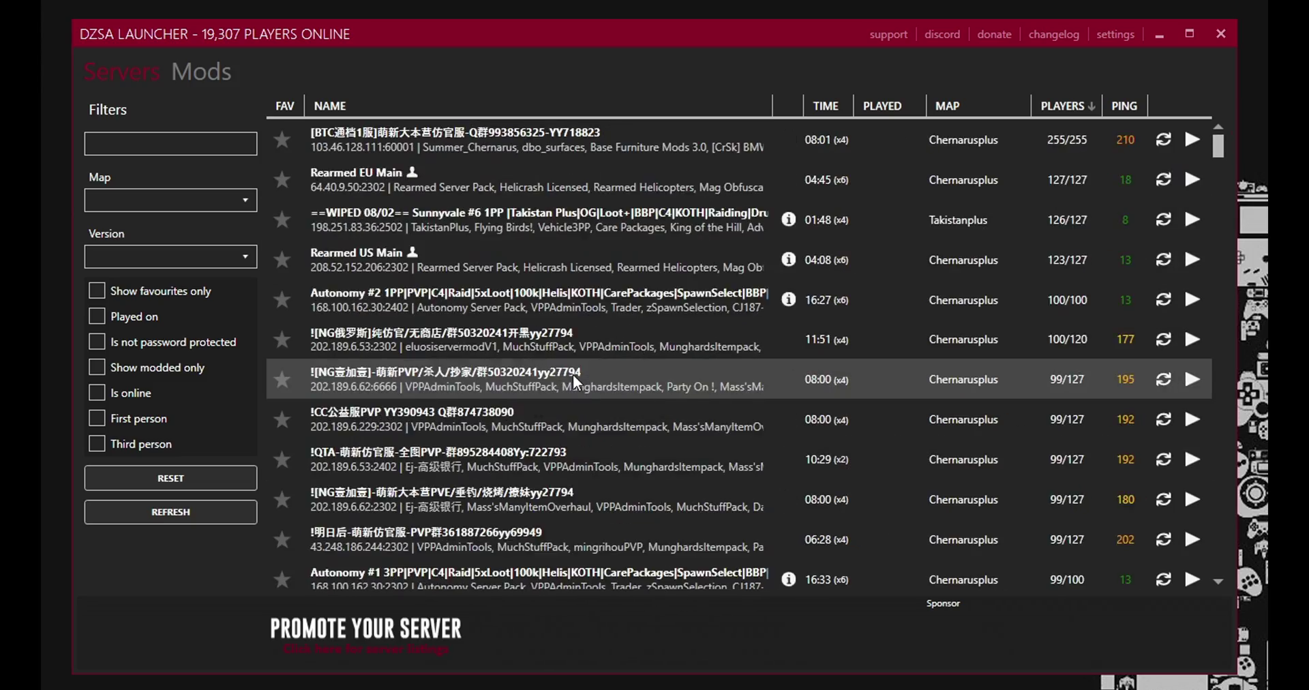
scroll(573, 374, up, 3)
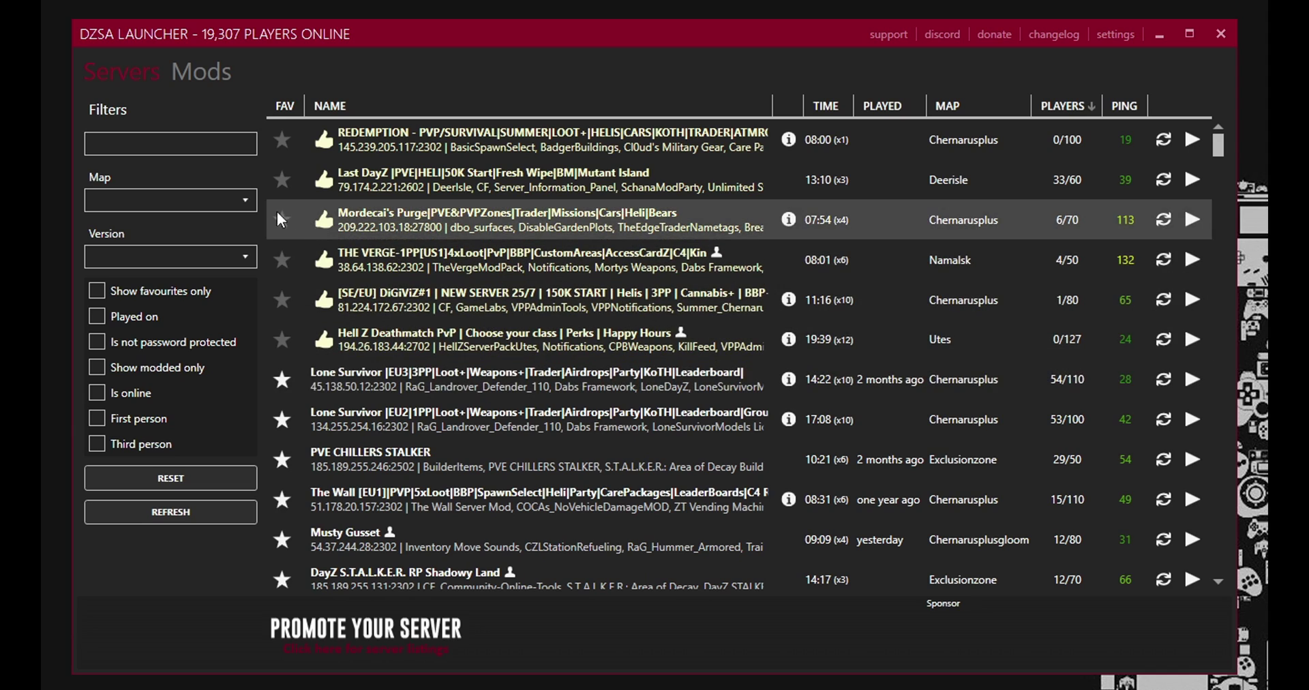
Check the available map filters, search the server list for "musty" and locate the favourite marker of Musty Gusset
click(232, 202)
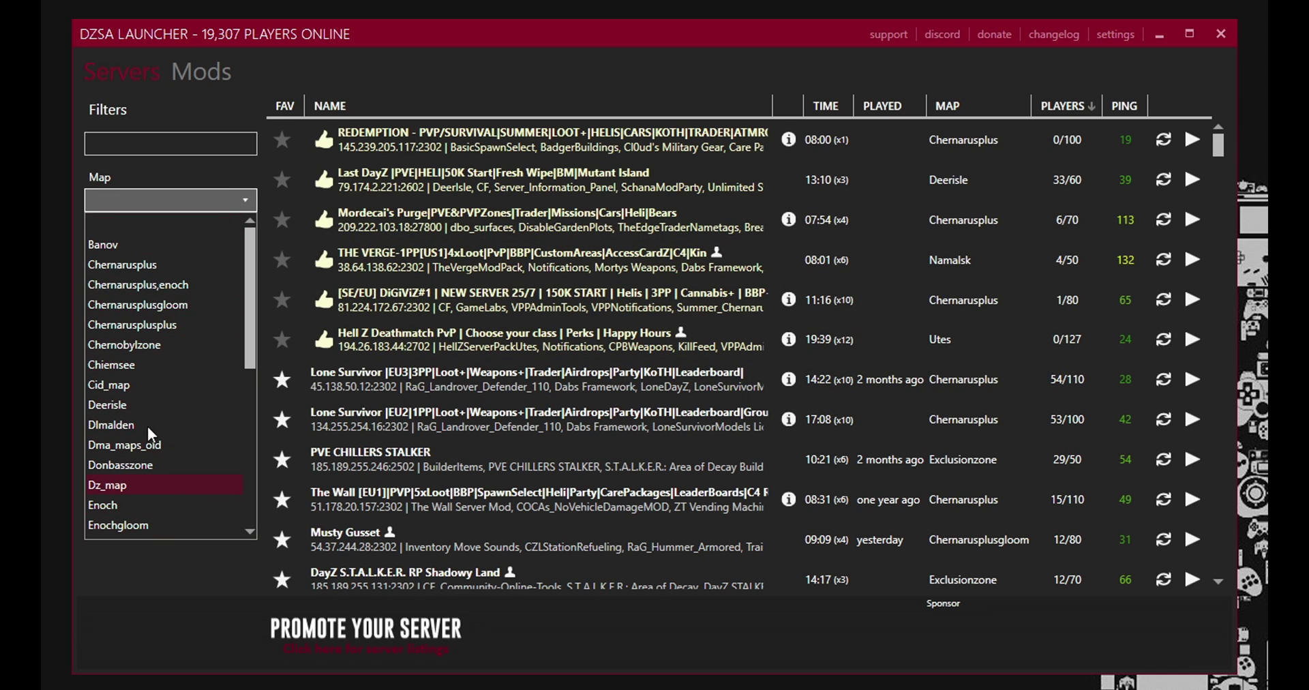
click(145, 136)
click(147, 142)
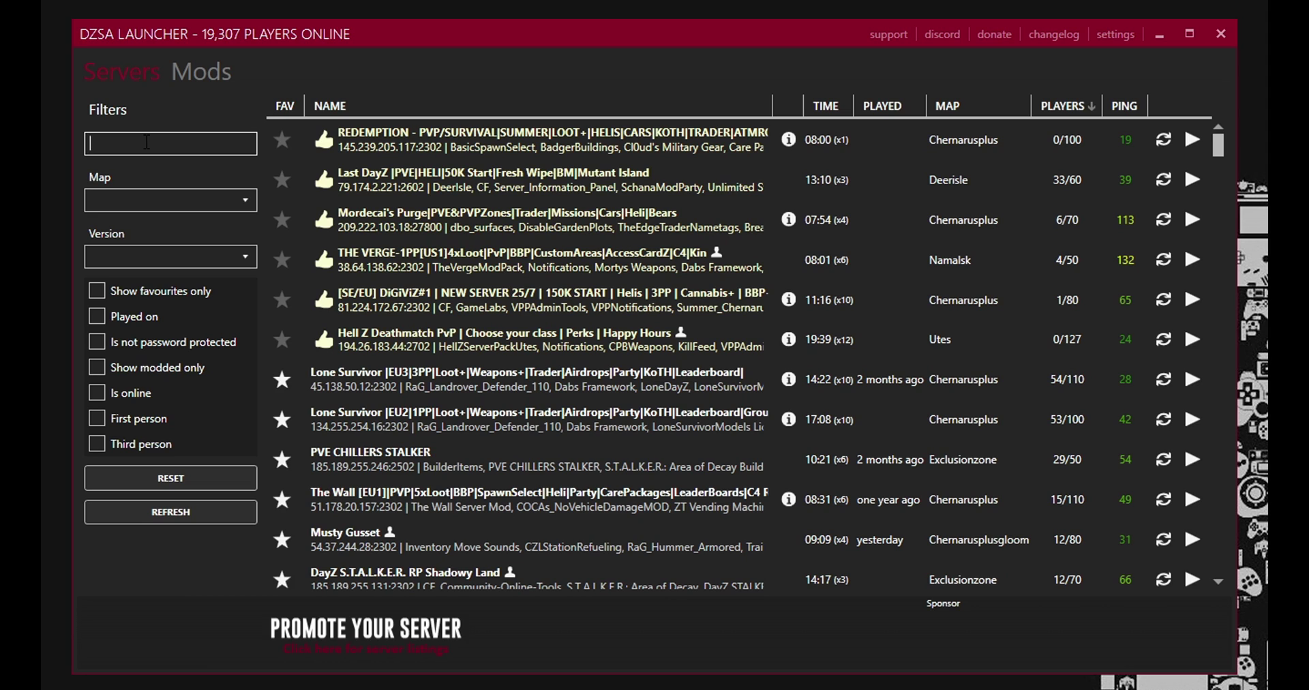
text(mu)
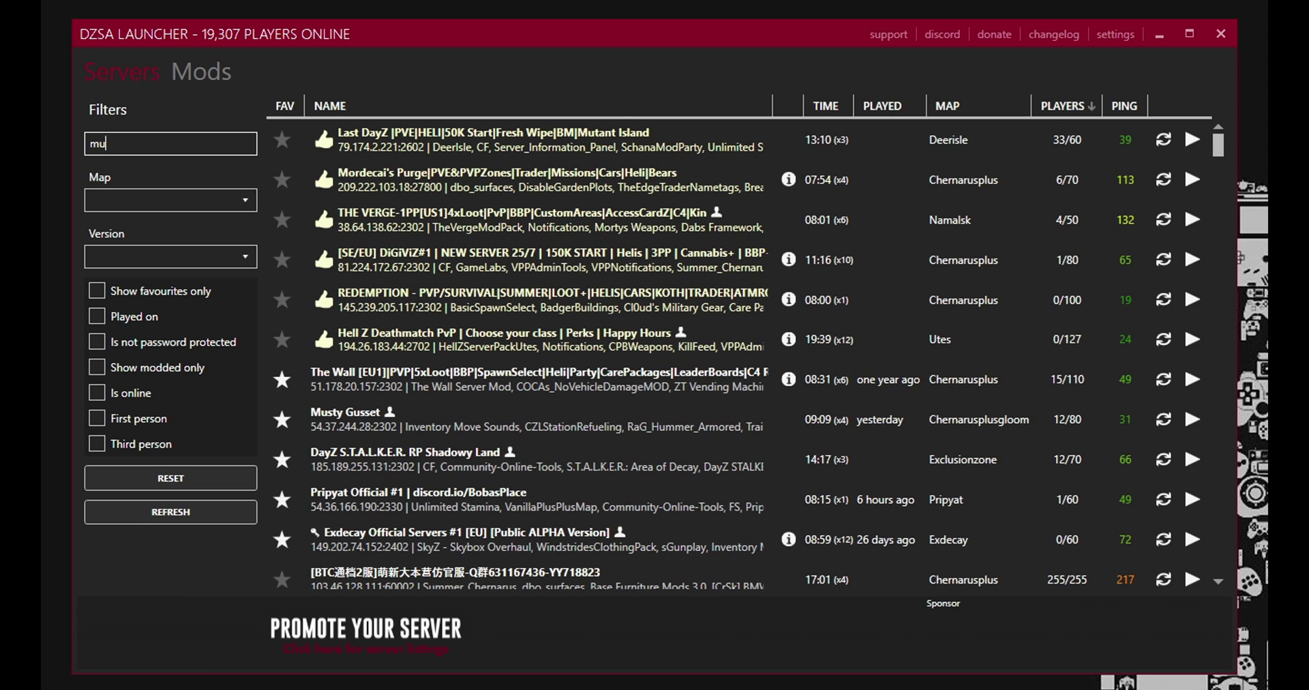
text(sty)
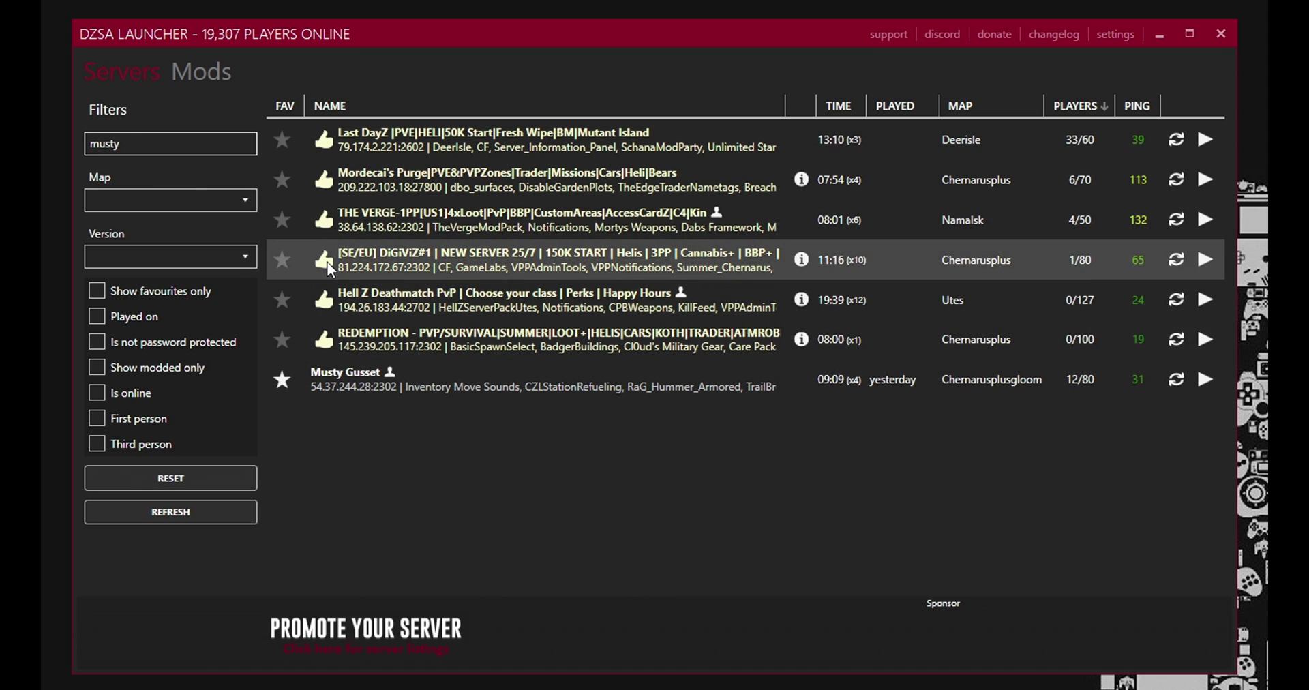
click(281, 380)
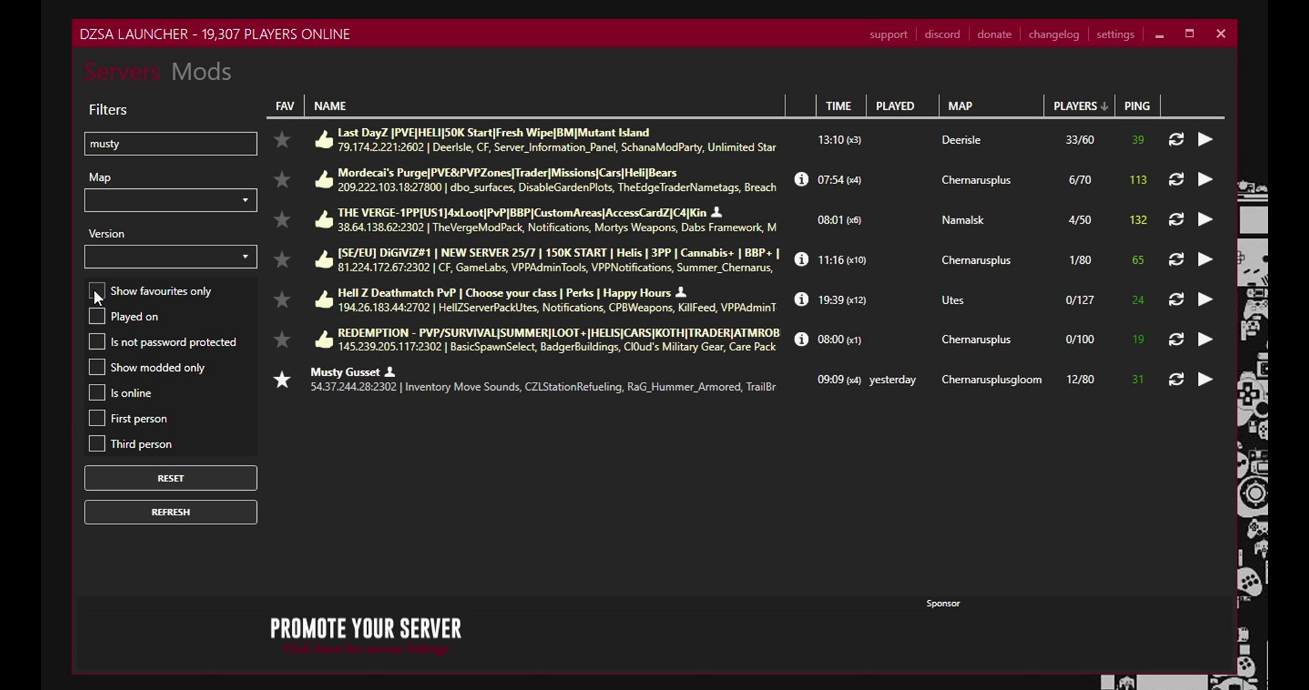
Clear the server name filter and restrict the list to favourites only
drag(123, 144, 73, 151)
key(BackSpace)
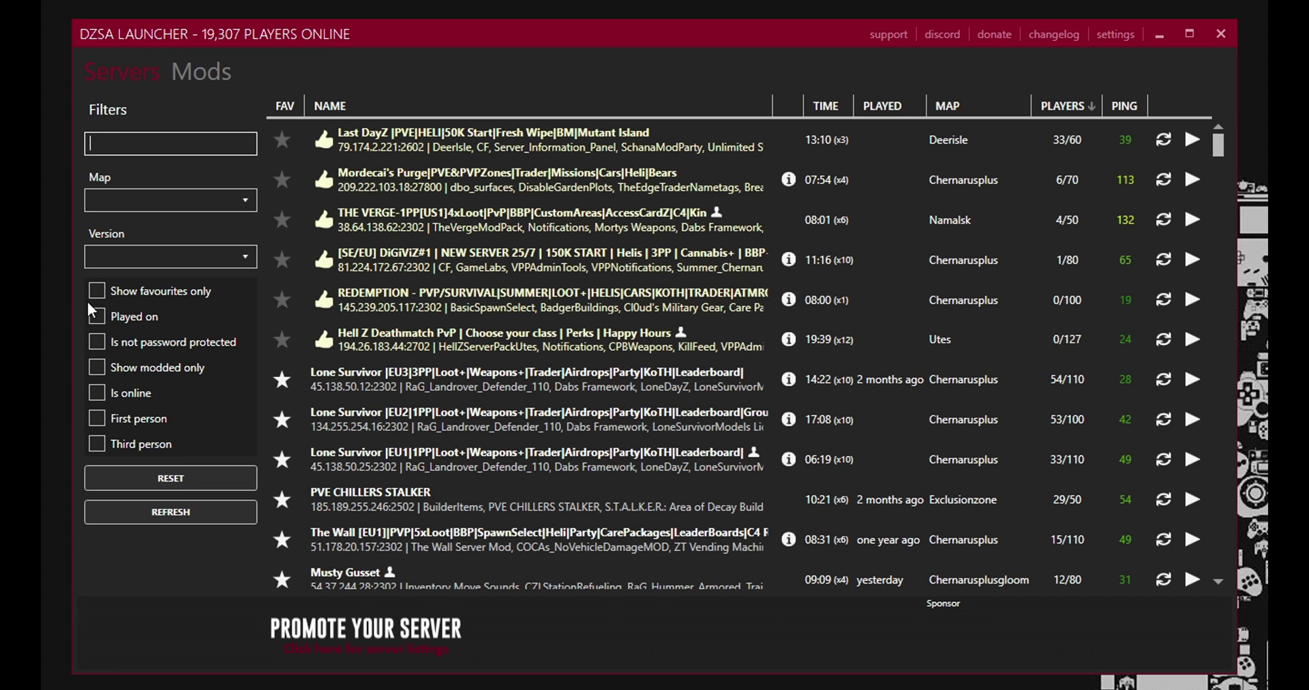
click(97, 291)
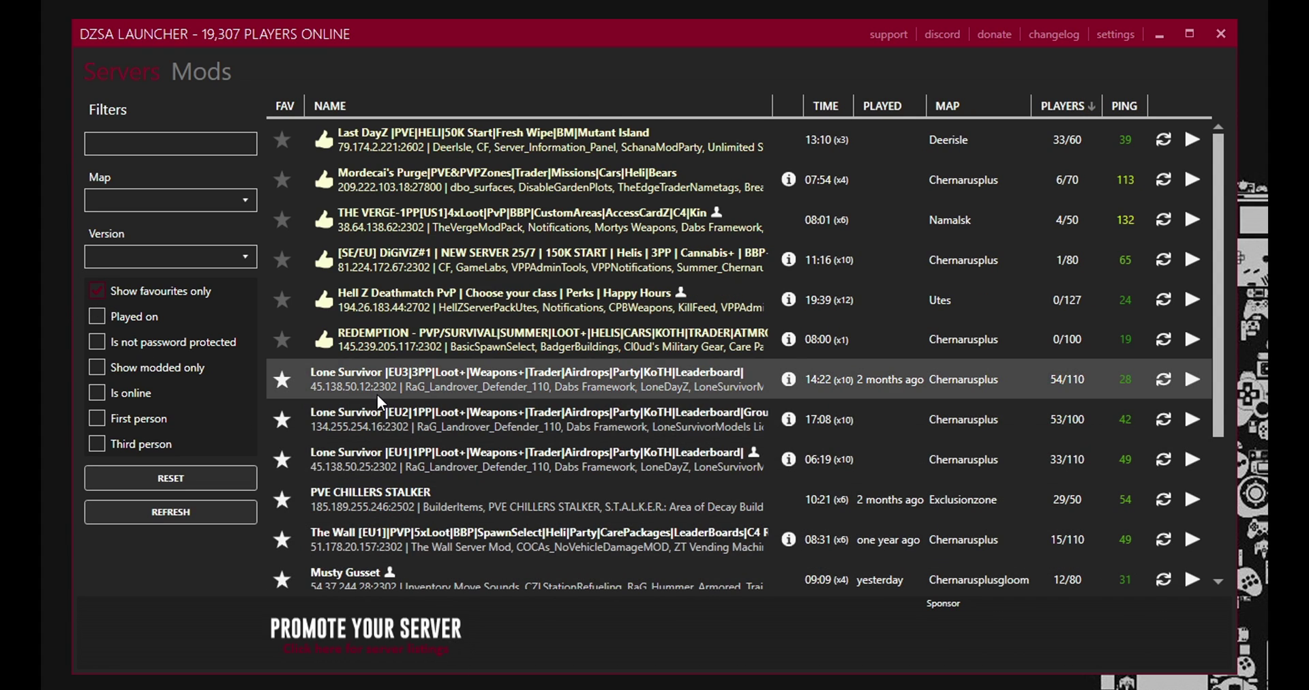
scroll(378, 394, down, 3)
scroll(355, 385, up, 3)
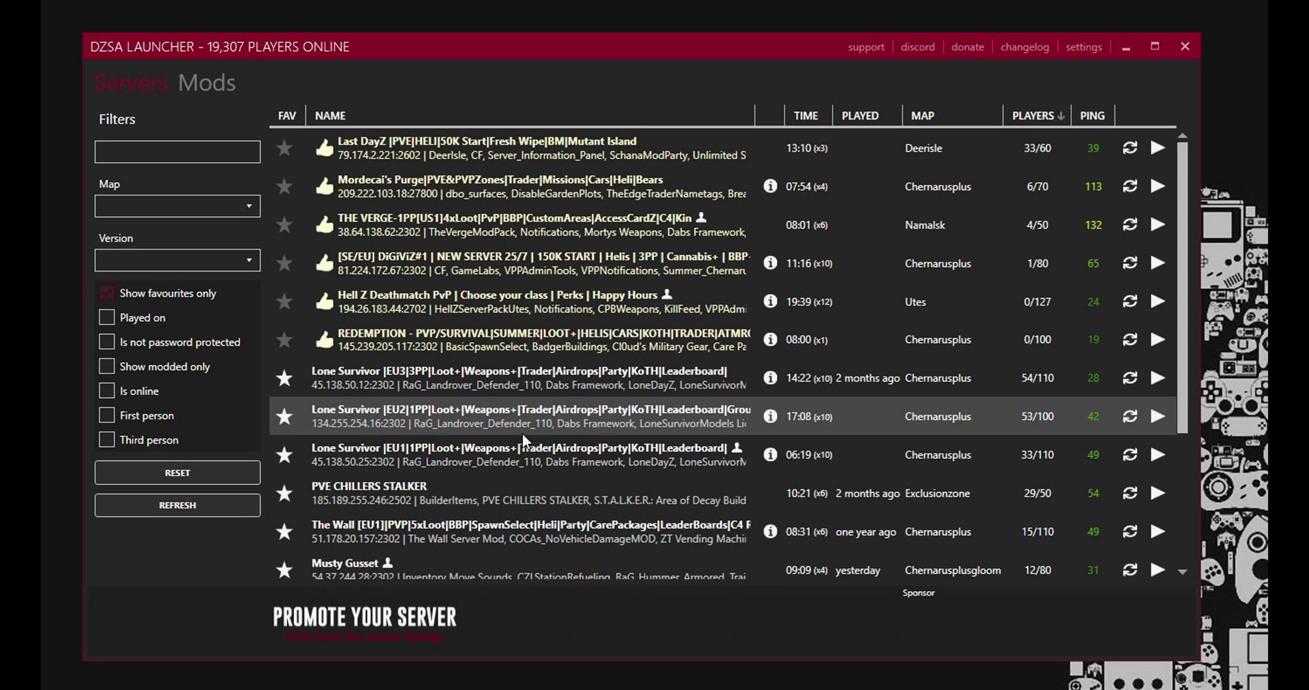
Open the launcher settings and review the full DayZ Standalone Path
click(1089, 58)
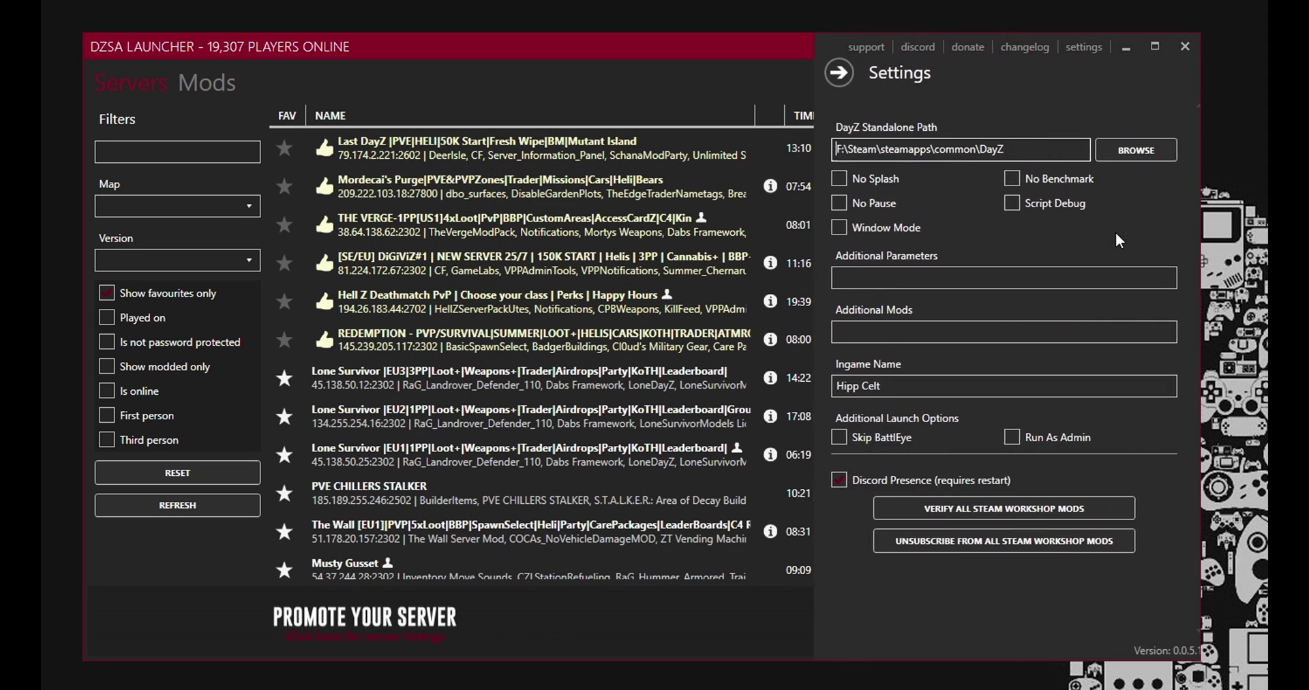
key(ctrl+shift+Left)
key(ctrl+shift+Left)
key(ctrl+shift+Left)
key(ctrl+shift+Left)
key(ctrl+shift+Left)
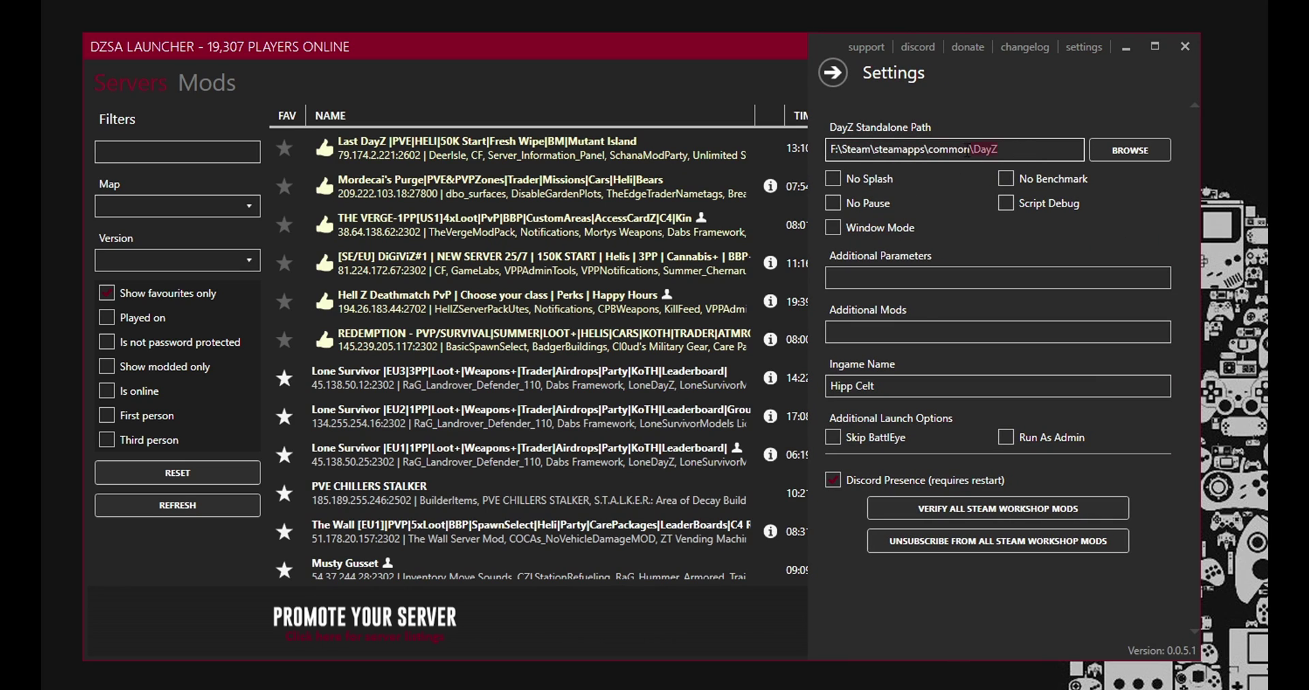
drag(1025, 155, 861, 155)
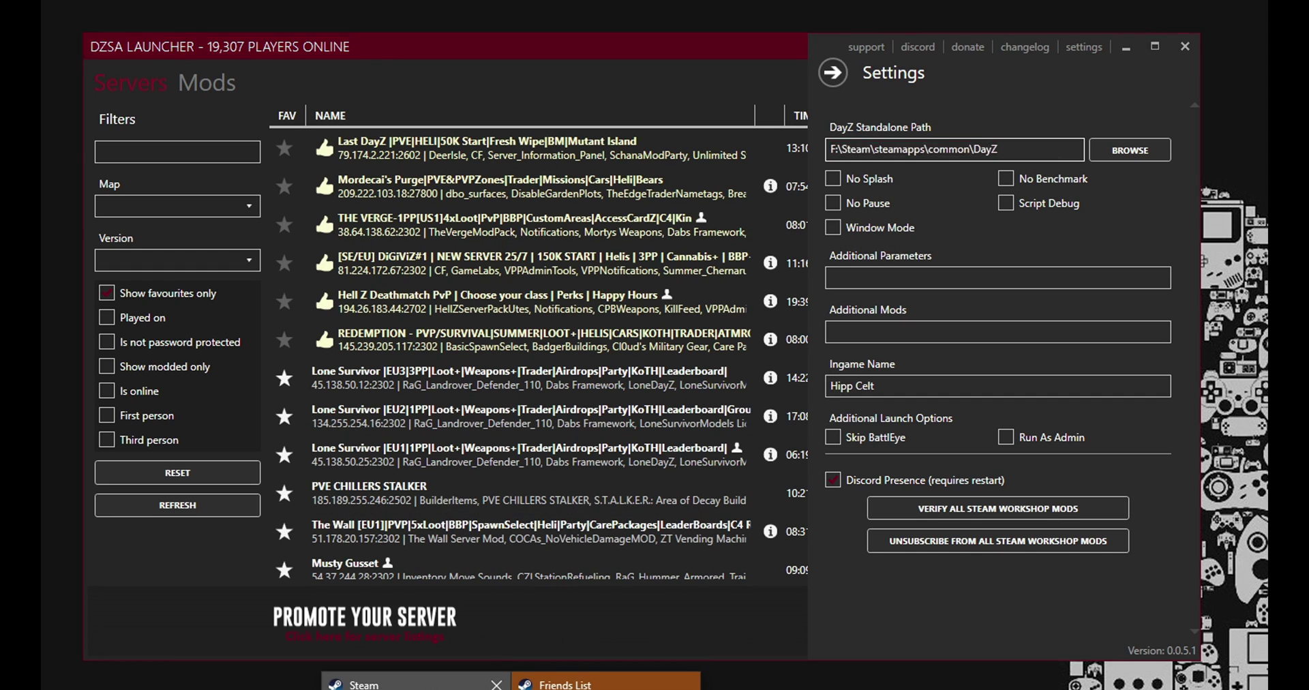
Switch to Steam, search the library for "dayz" and open the page of the DayZ game
click(368, 682)
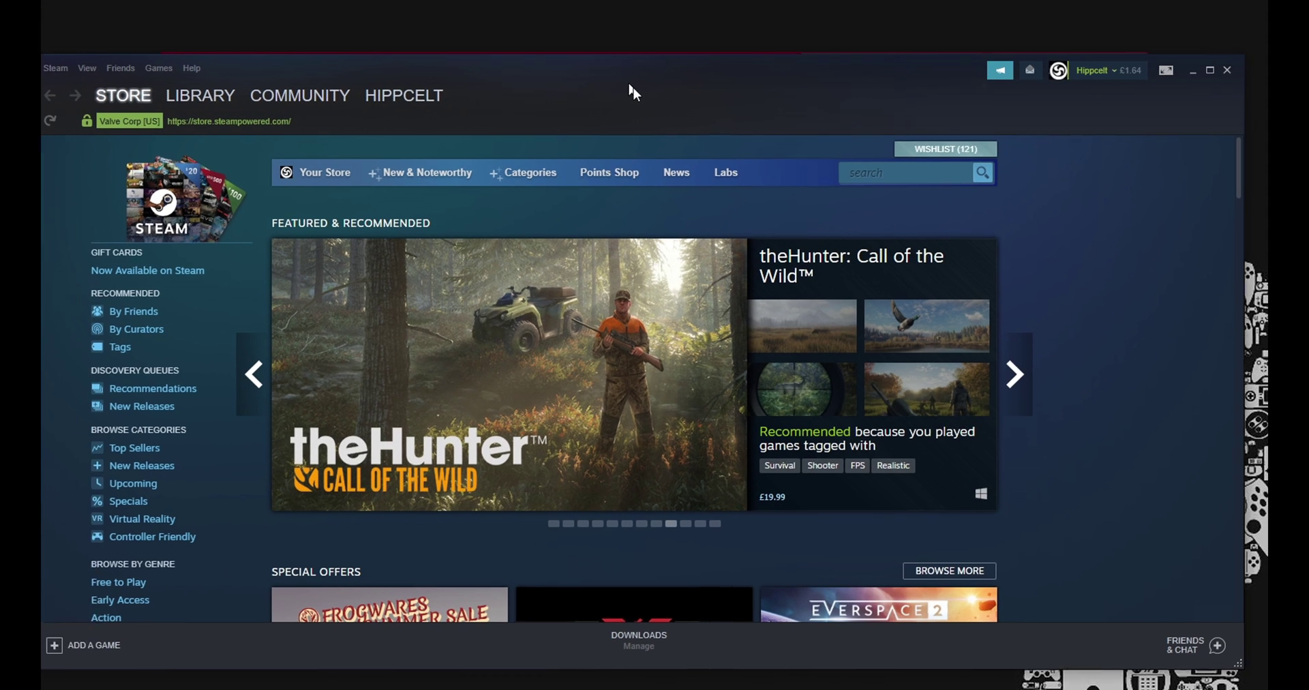
mouse_move(170, 112)
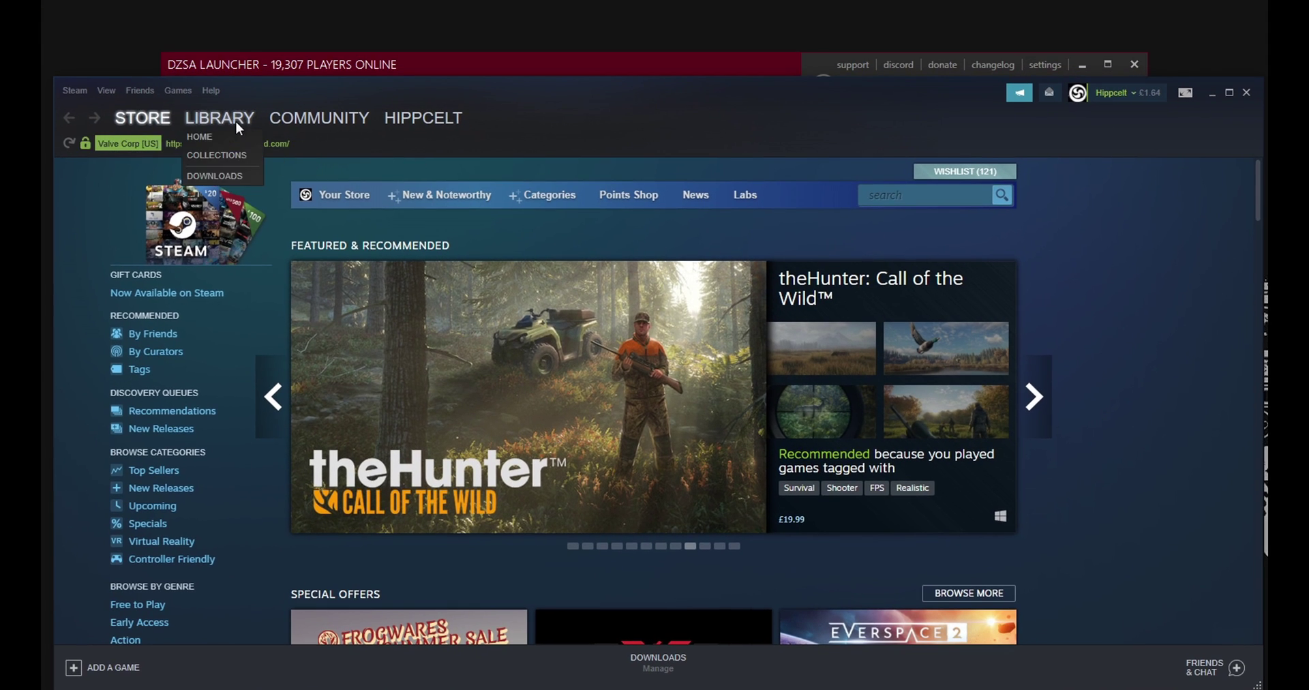
click(236, 122)
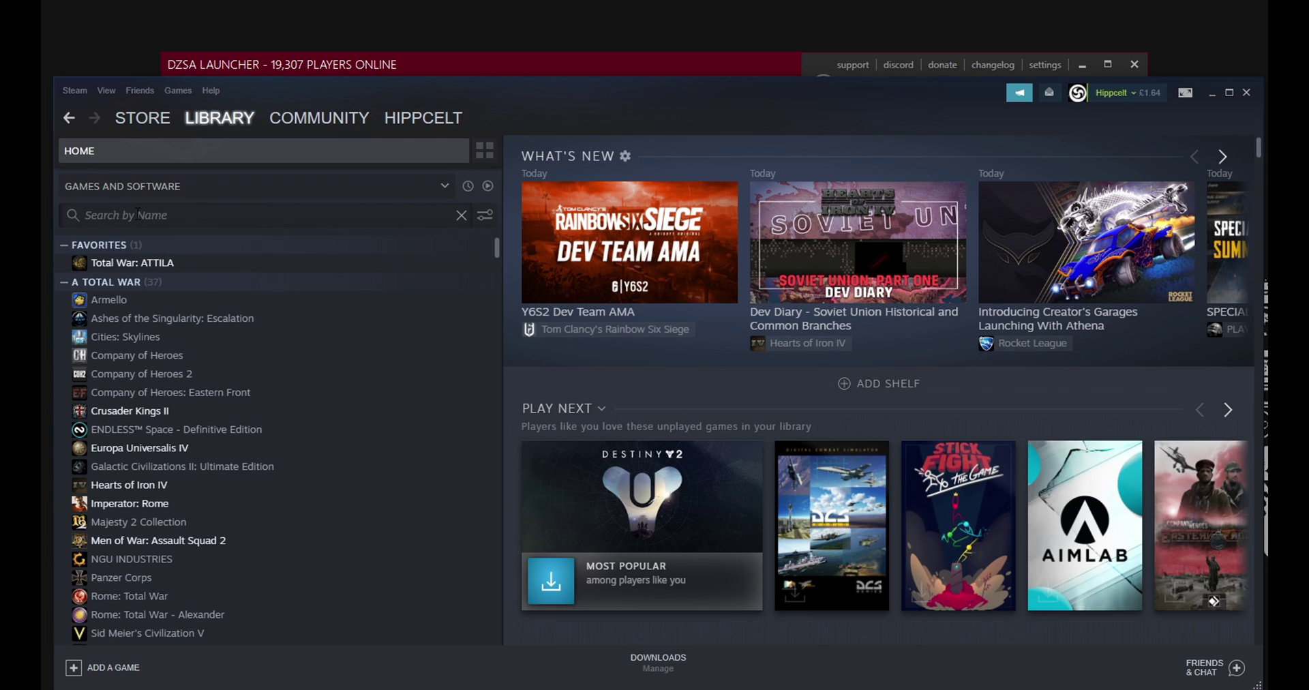
text(dayz)
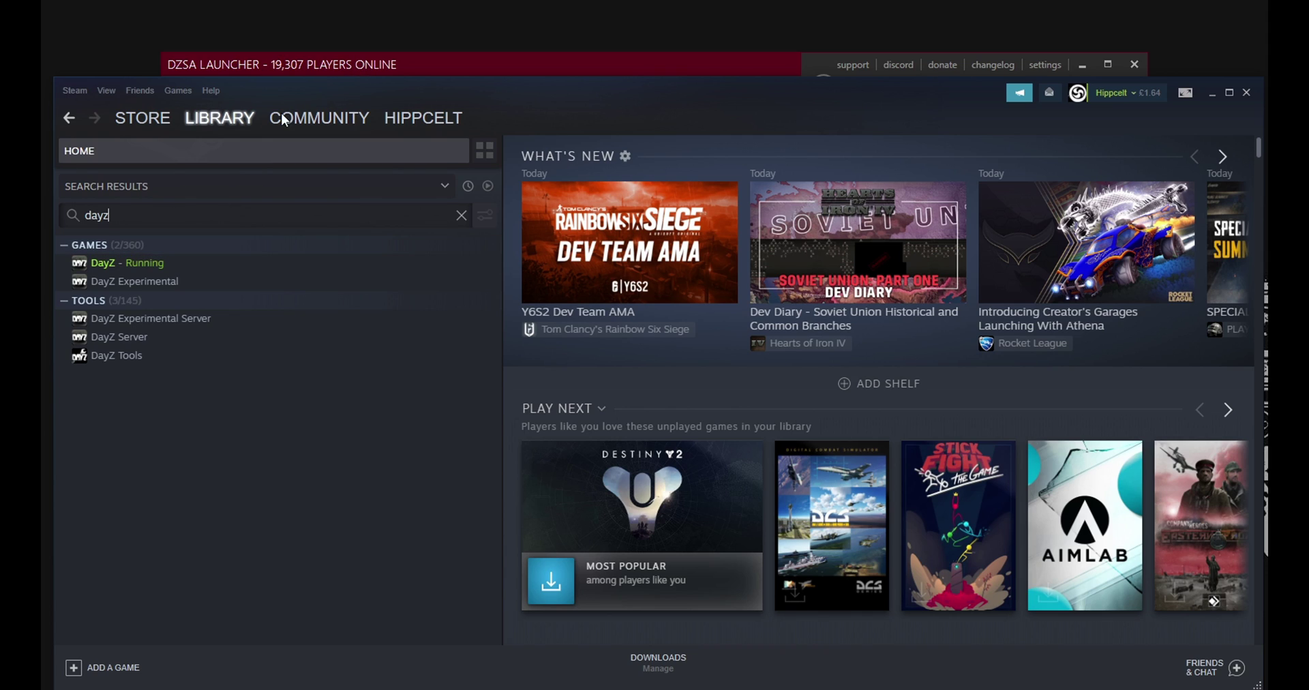
click(131, 267)
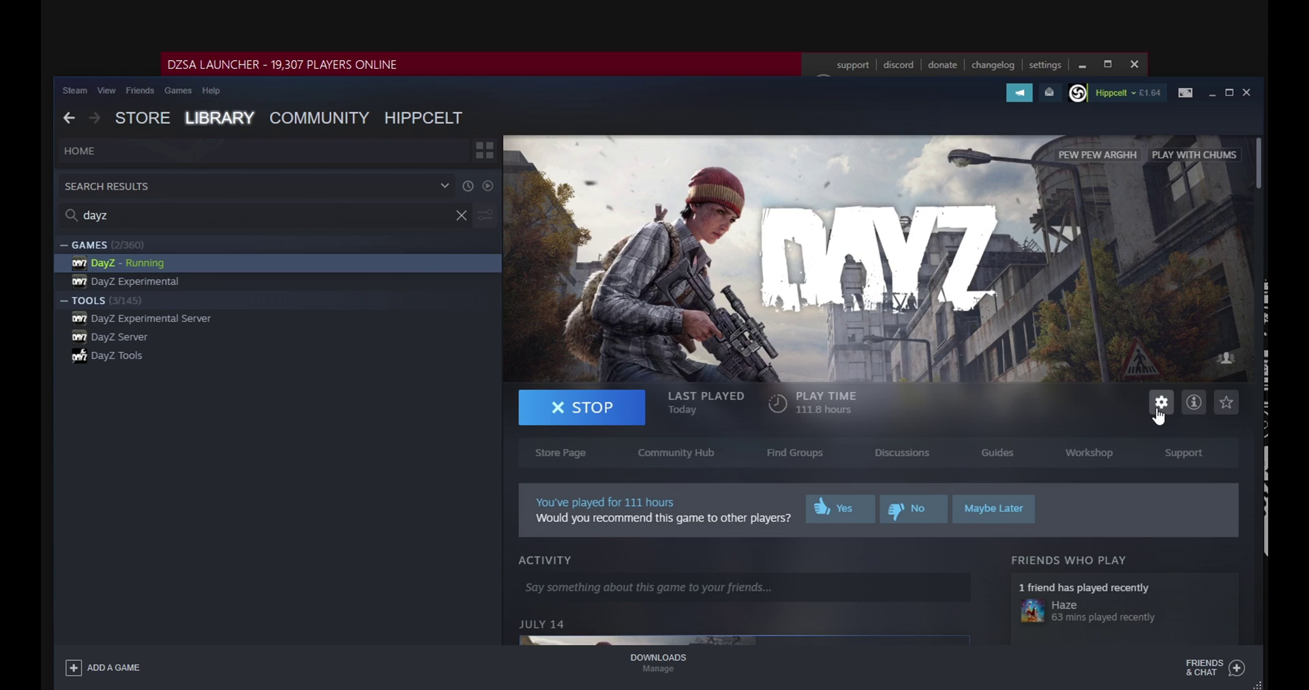
Browse DayZ's local files, move the folder window clear of the launcher's path setting, and minimise Steam
click(1158, 406)
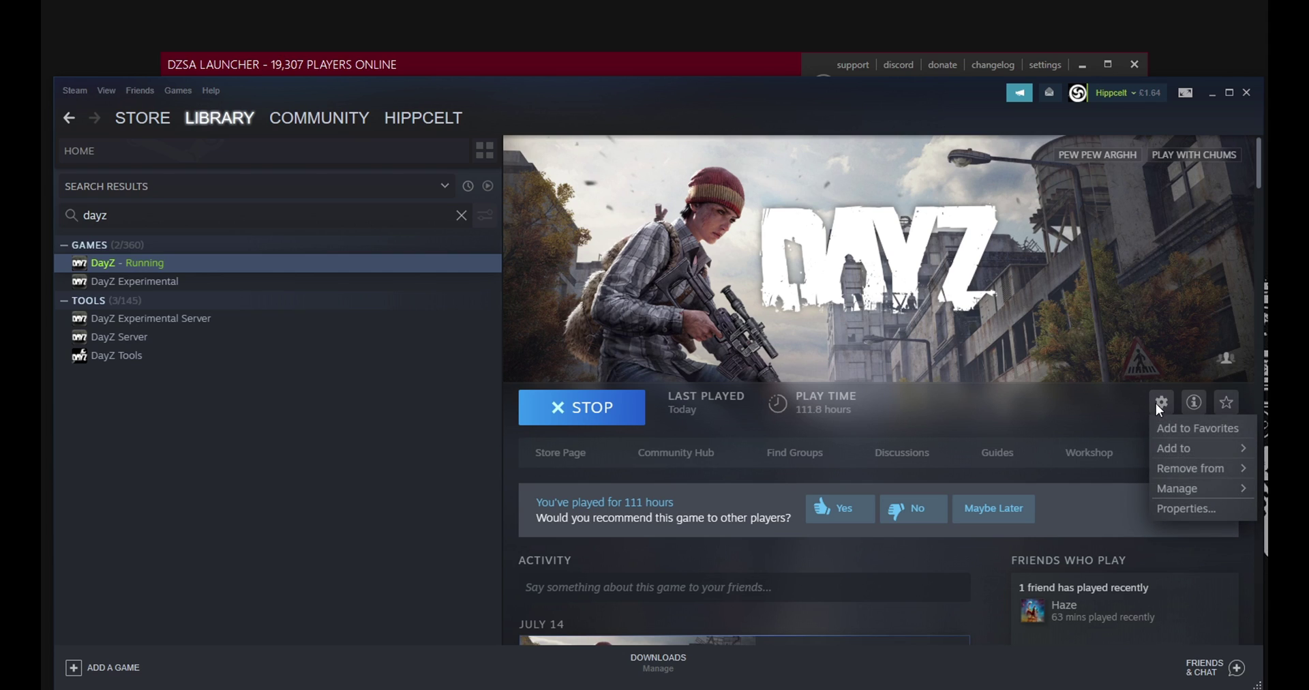
mouse_move(1156, 491)
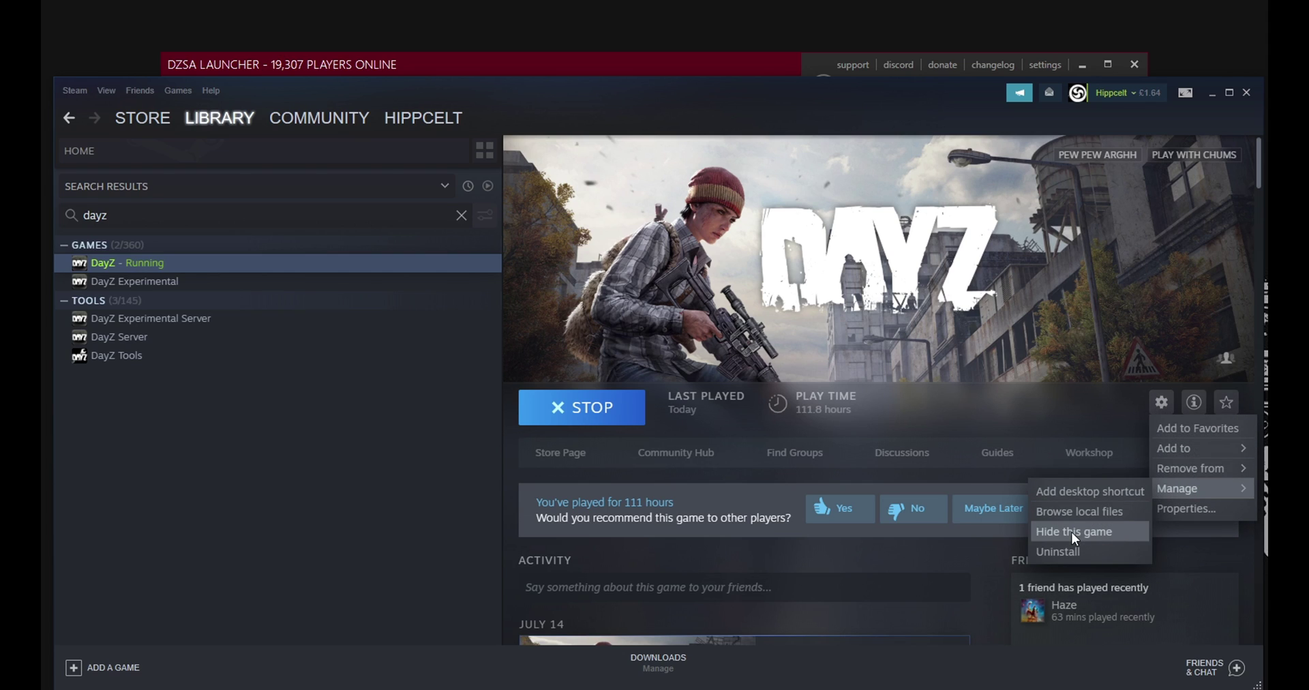
click(1069, 513)
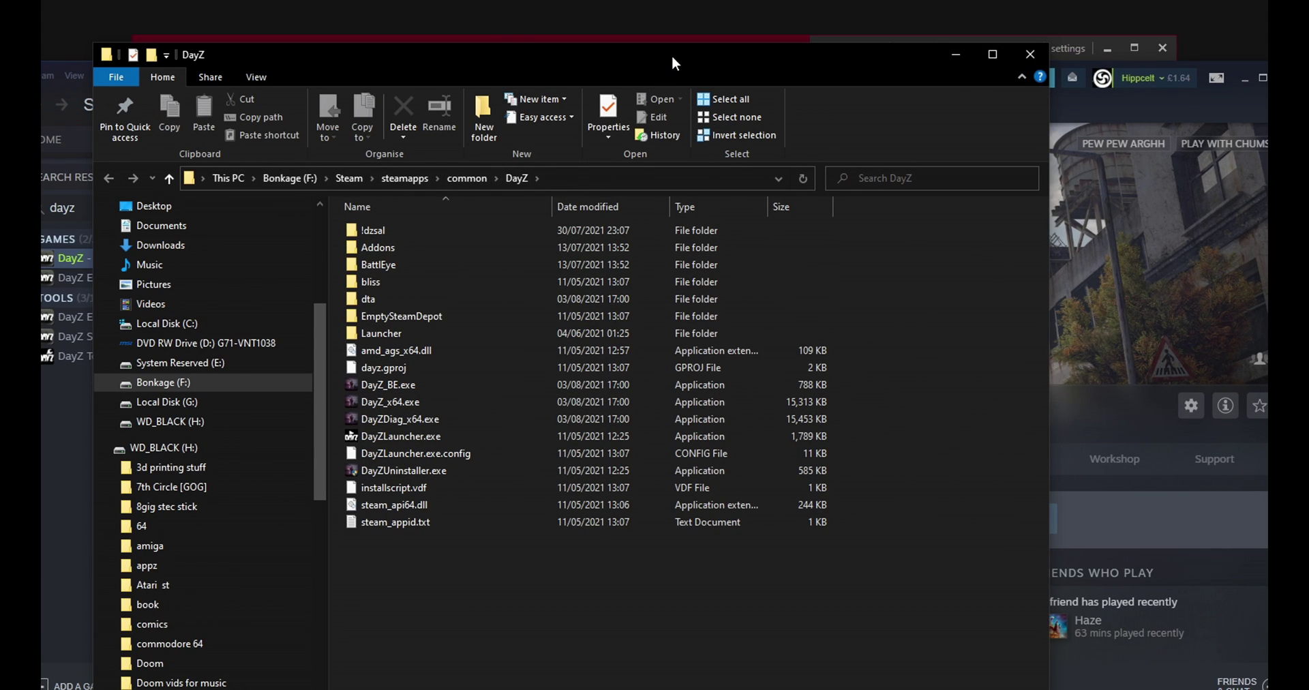
drag(673, 55, 788, 209)
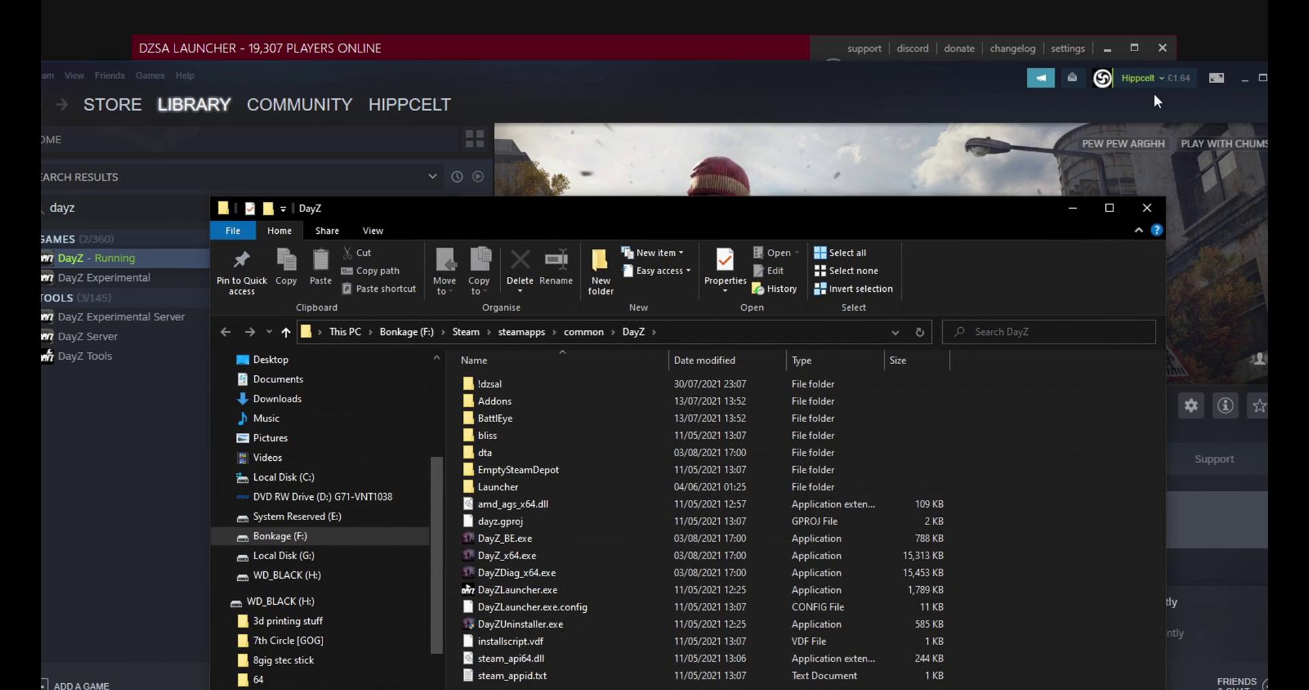
click(1245, 79)
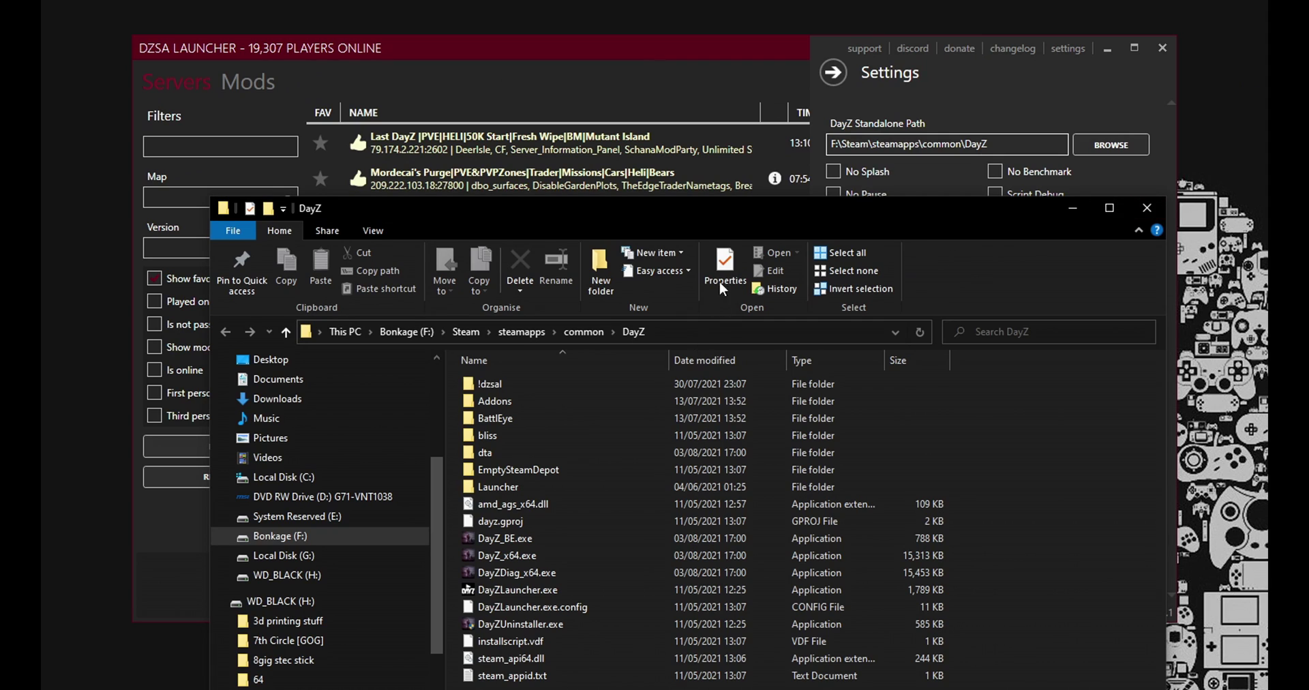
Move the DayZ folder window aside, inspect the folder picker for the DayZ Standalone Path, and leave the settings without changing the path
drag(669, 216, 956, 208)
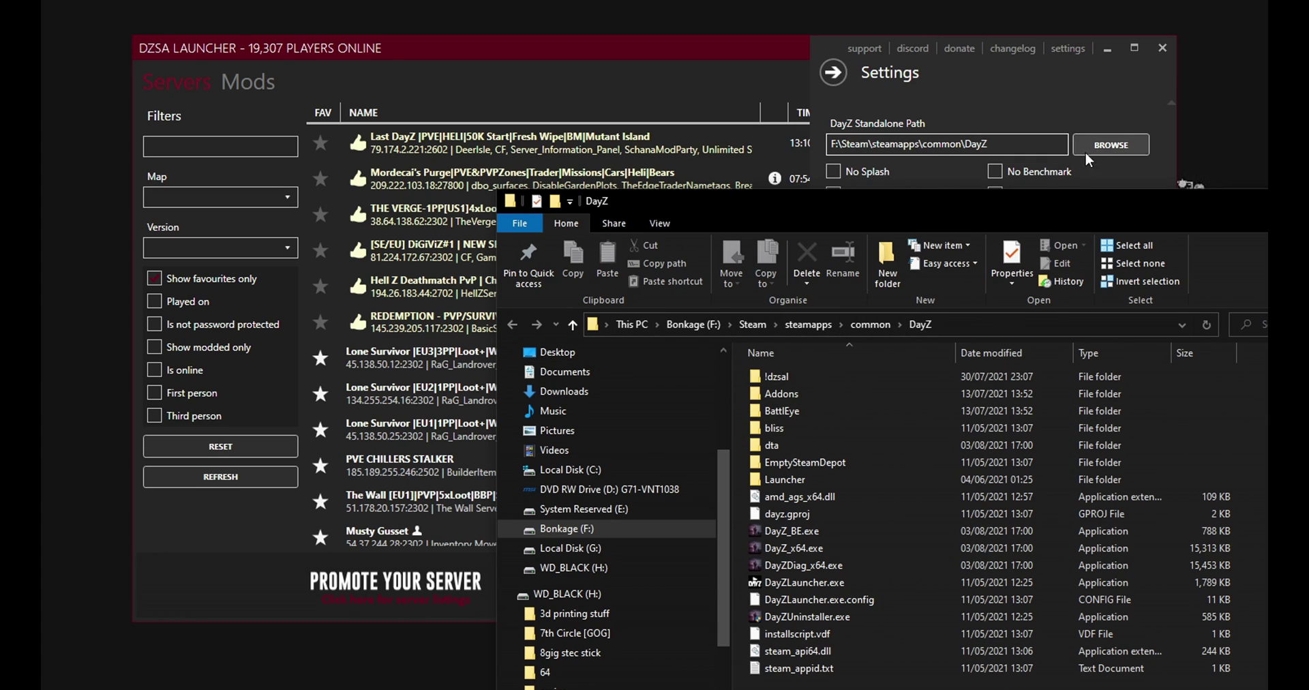
click(1103, 141)
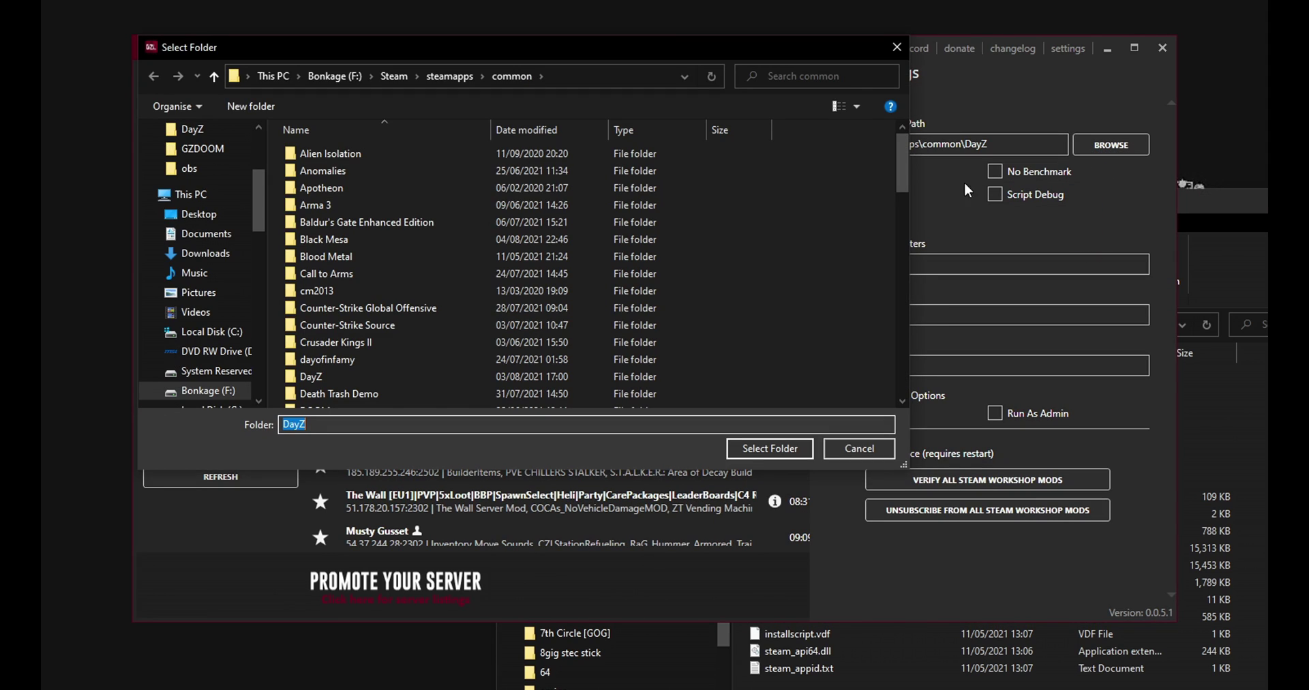
click(896, 46)
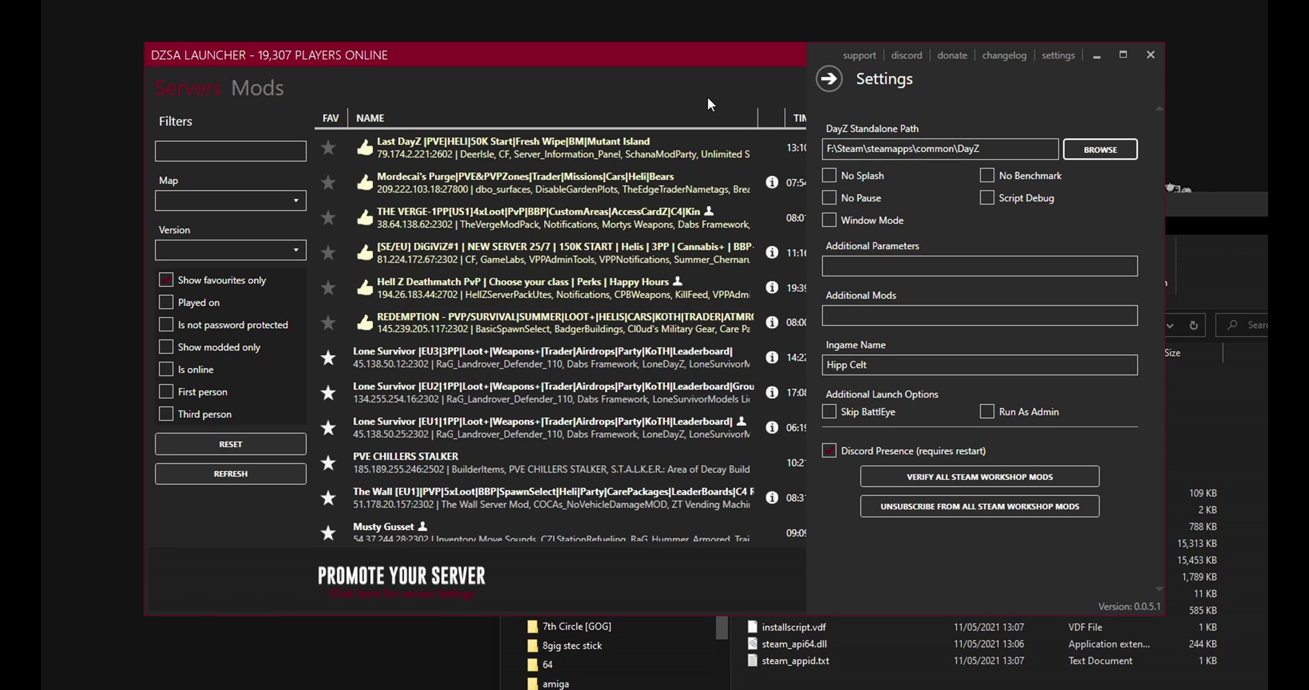
click(826, 87)
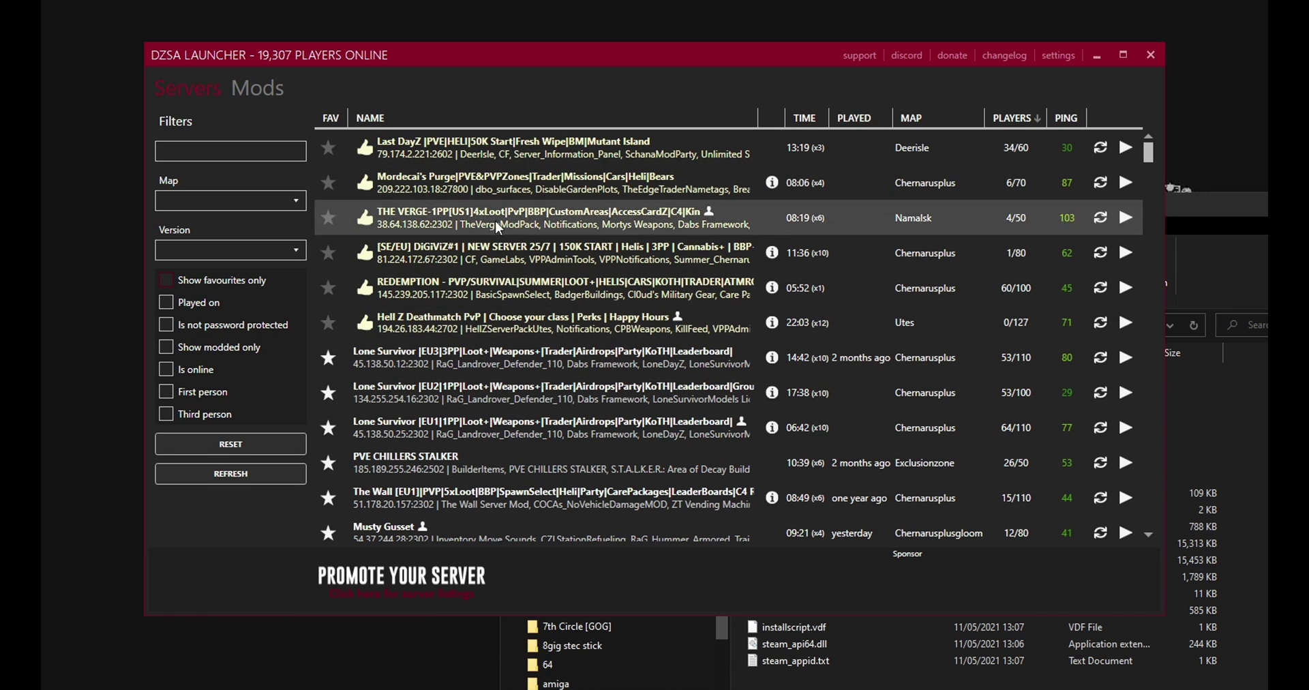
Replace the favourites-only filter with the played-on filter in the server list
scroll(373, 375, down, 2)
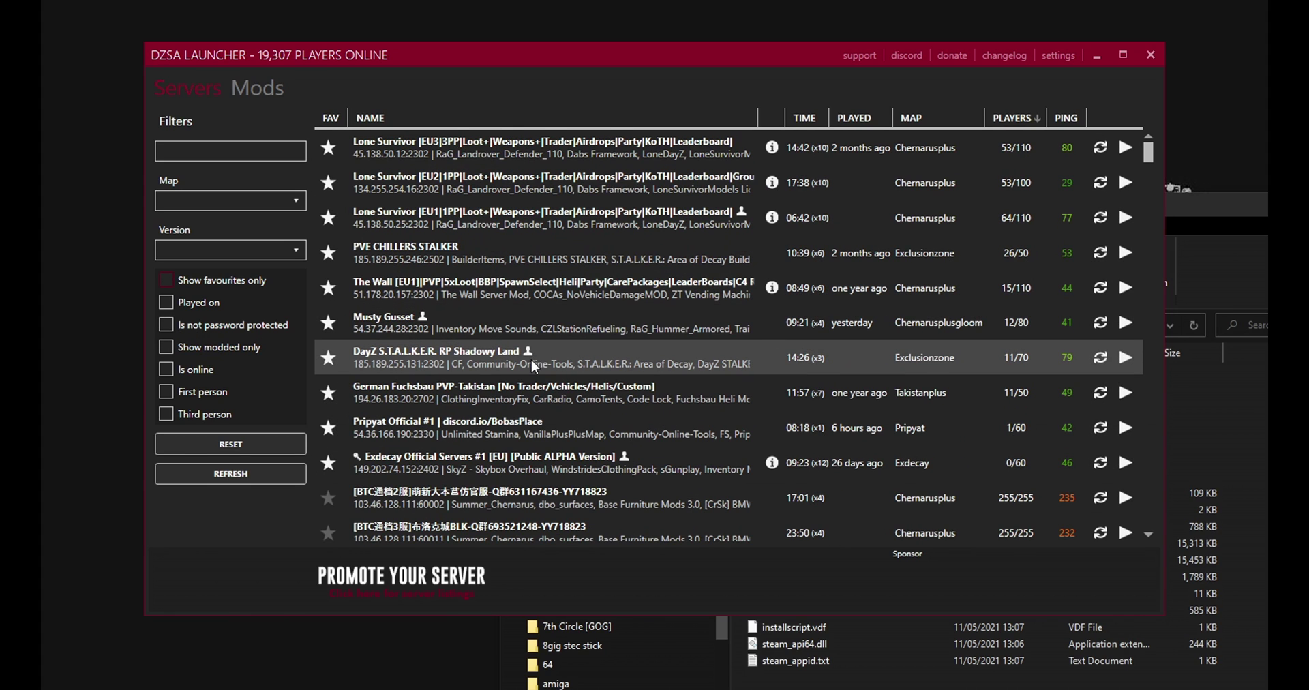
click(166, 302)
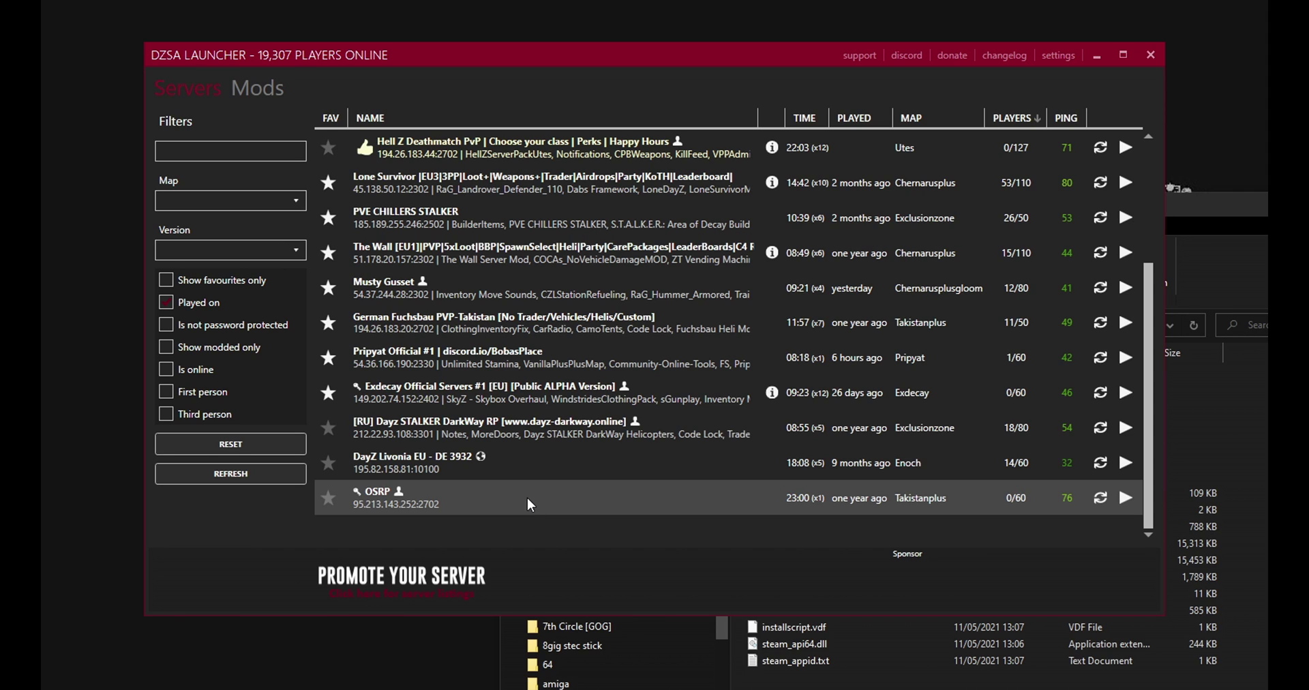
scroll(525, 463, up, 5)
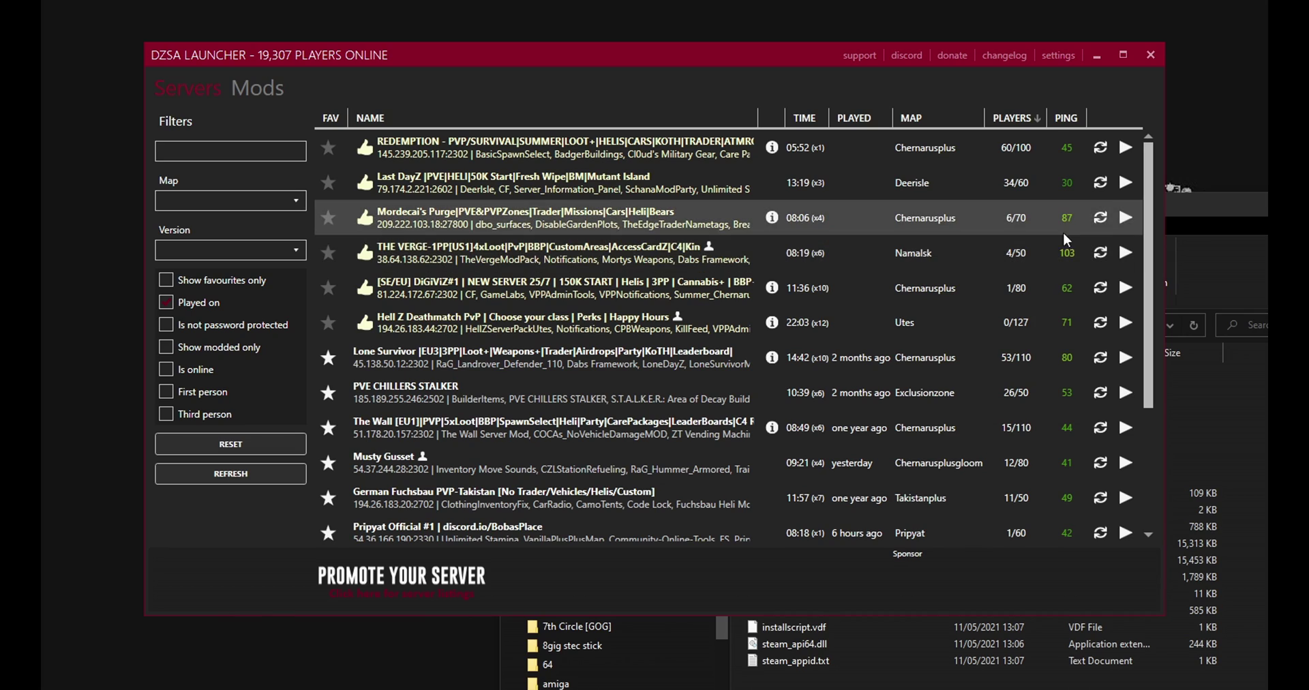
Join the Mordecai's Purge server on Chernarusplus and accept installing its missing or outdated mods
click(1126, 217)
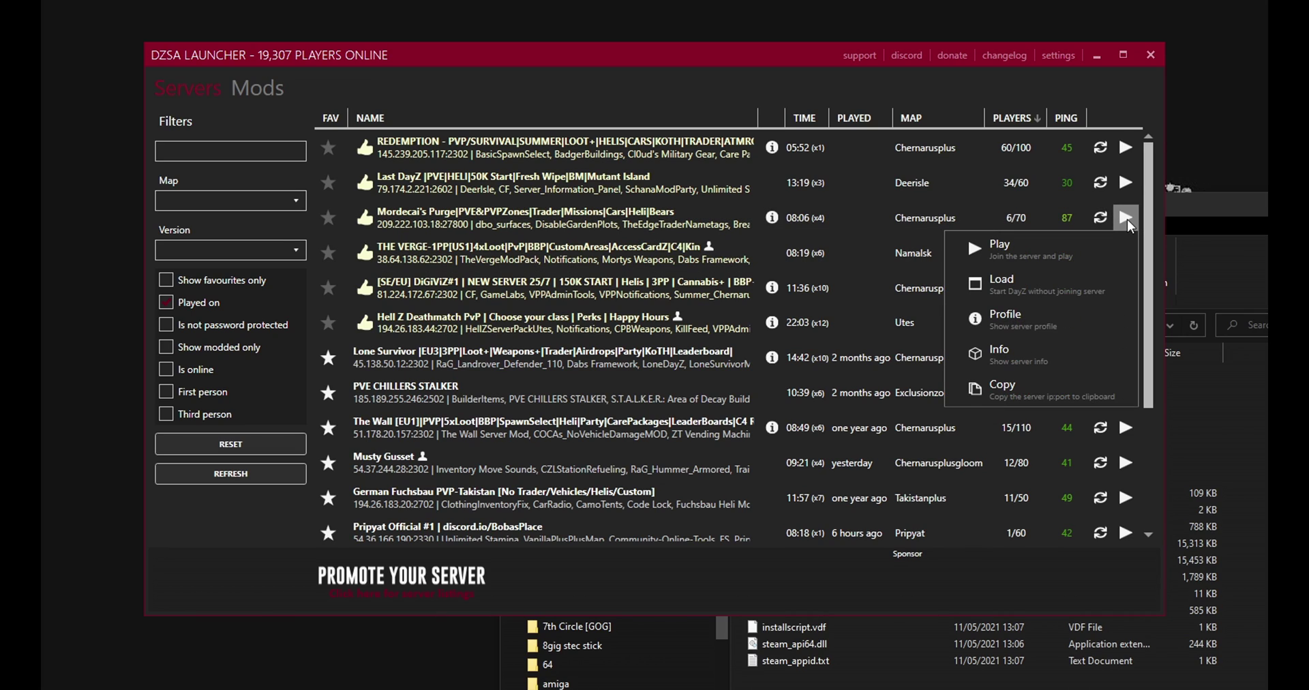
click(1017, 252)
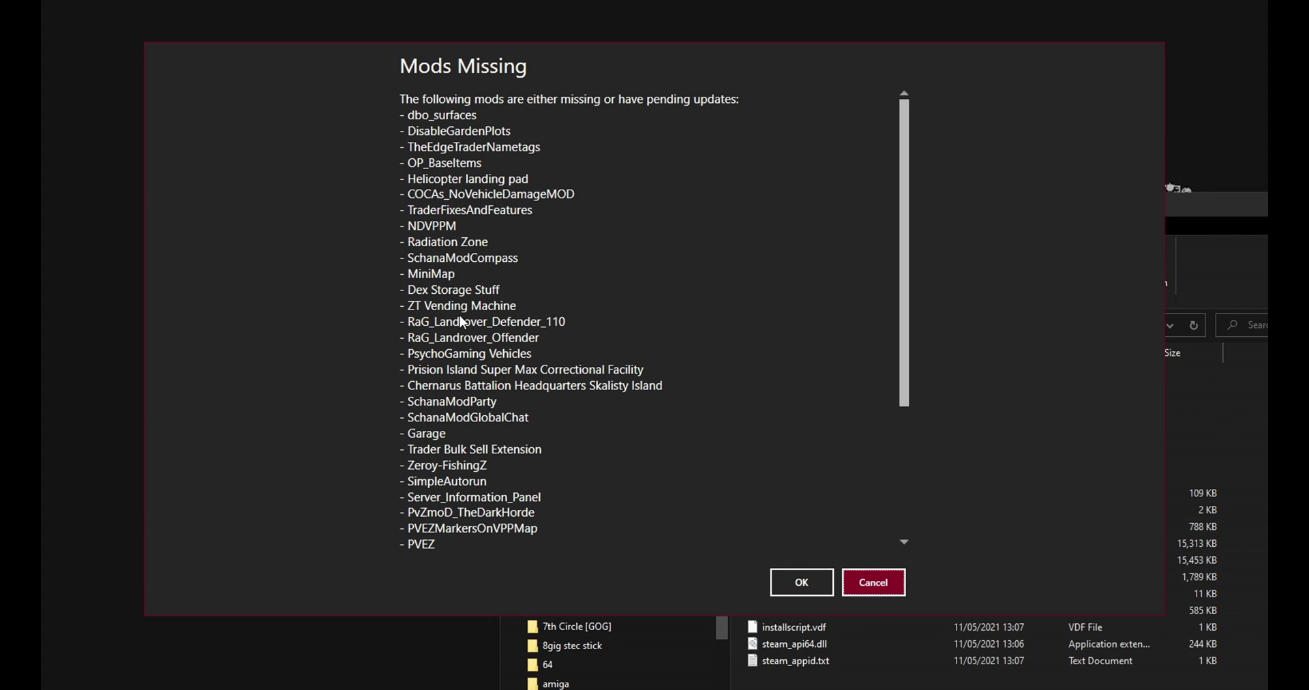
click(802, 583)
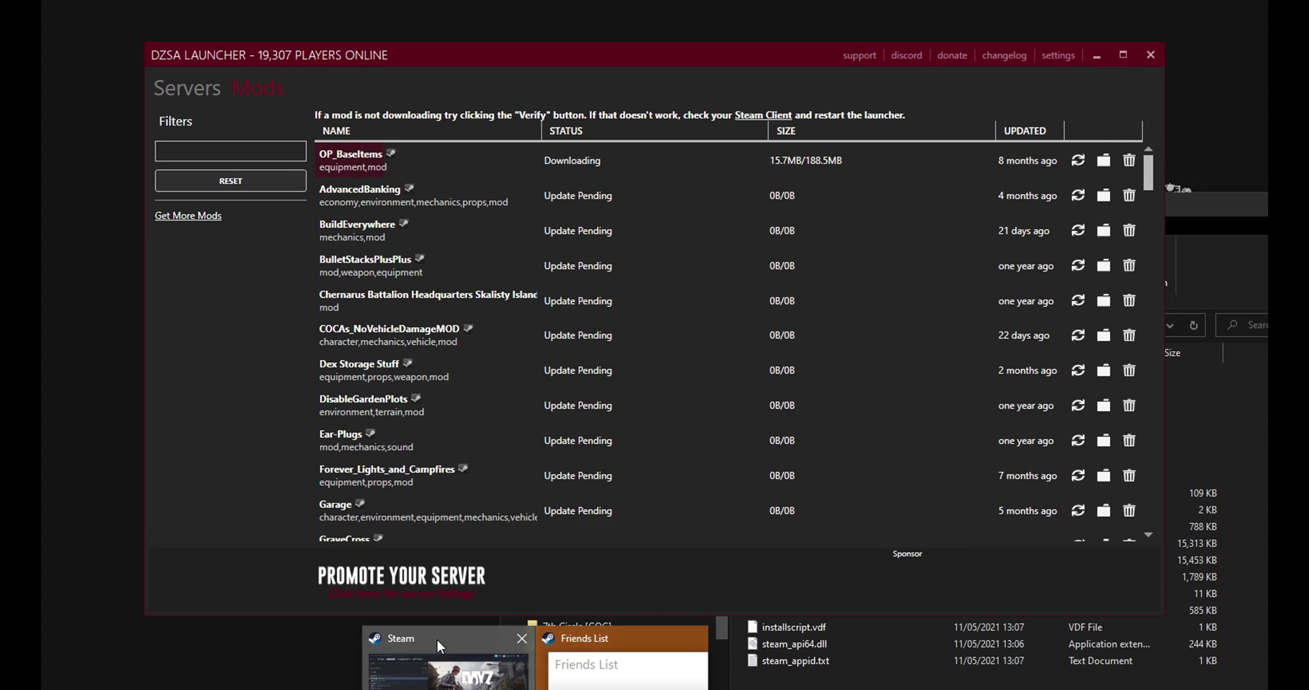
Switch to Steam, open its downloads page to check the DayZ Workshop content, and move the window lower
click(437, 639)
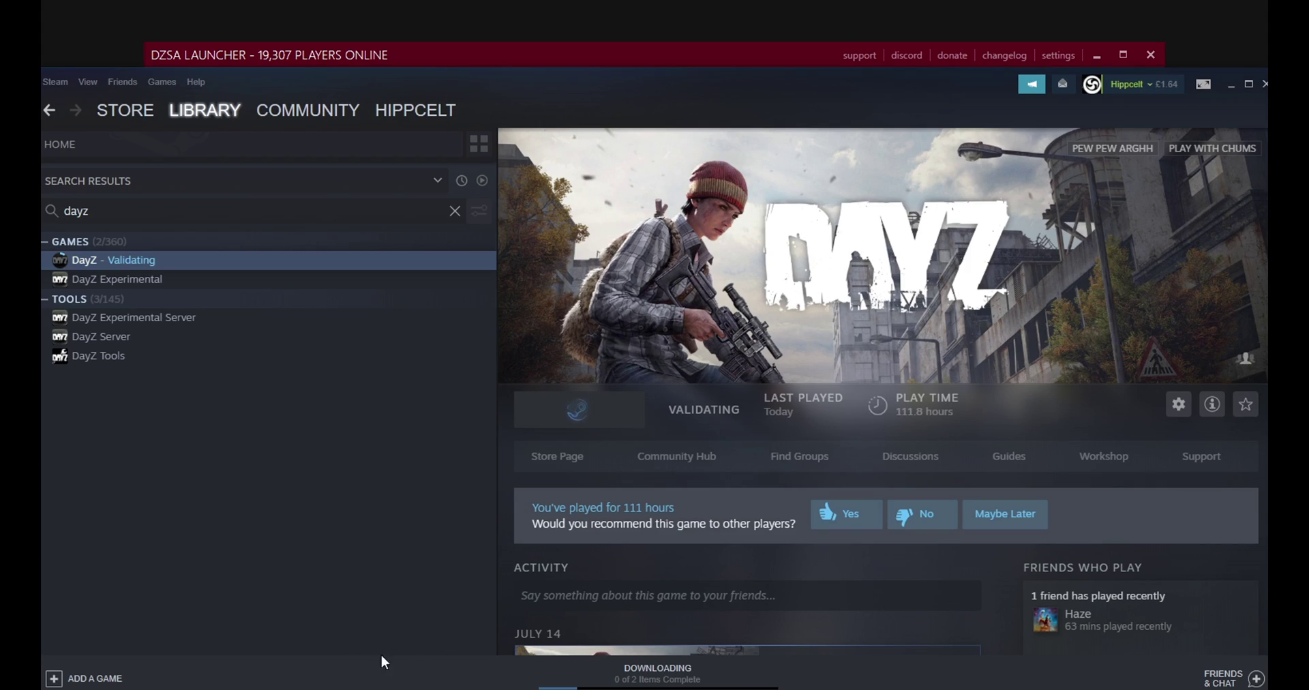
click(661, 674)
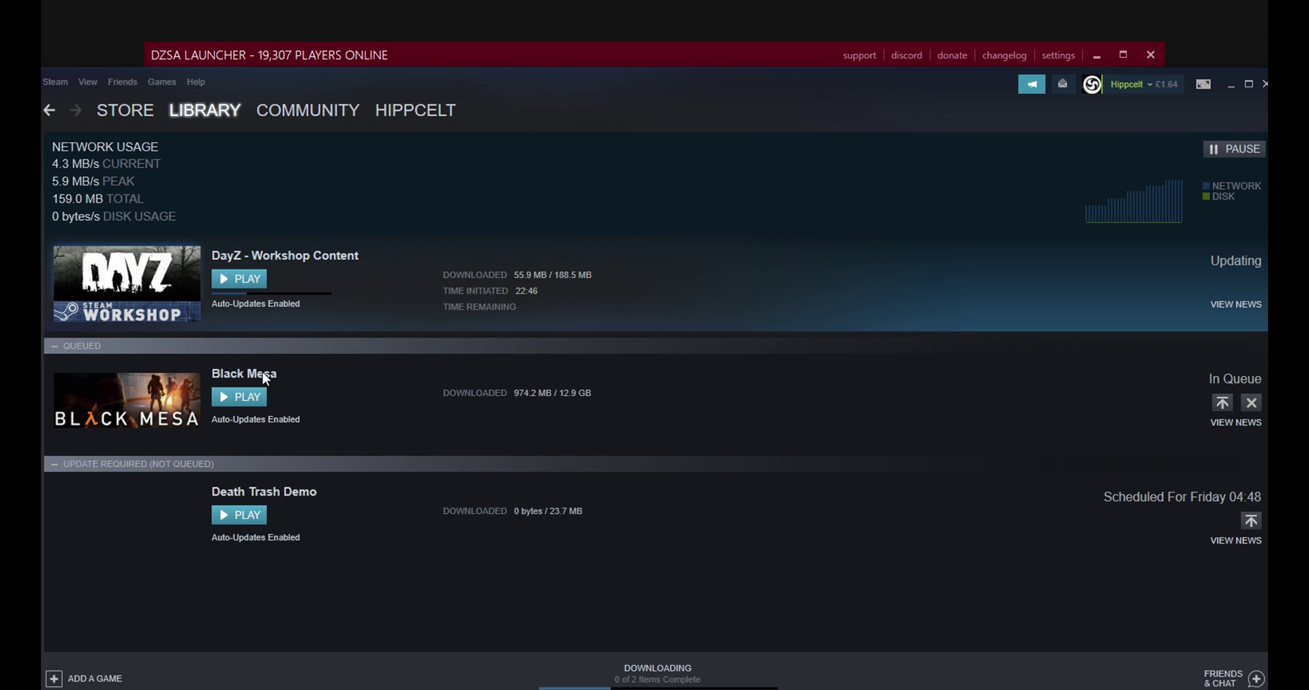
drag(730, 84, 697, 325)
Move the launcher window clear of the Steam downloads and return from the mods list to the server list
drag(689, 53, 611, 22)
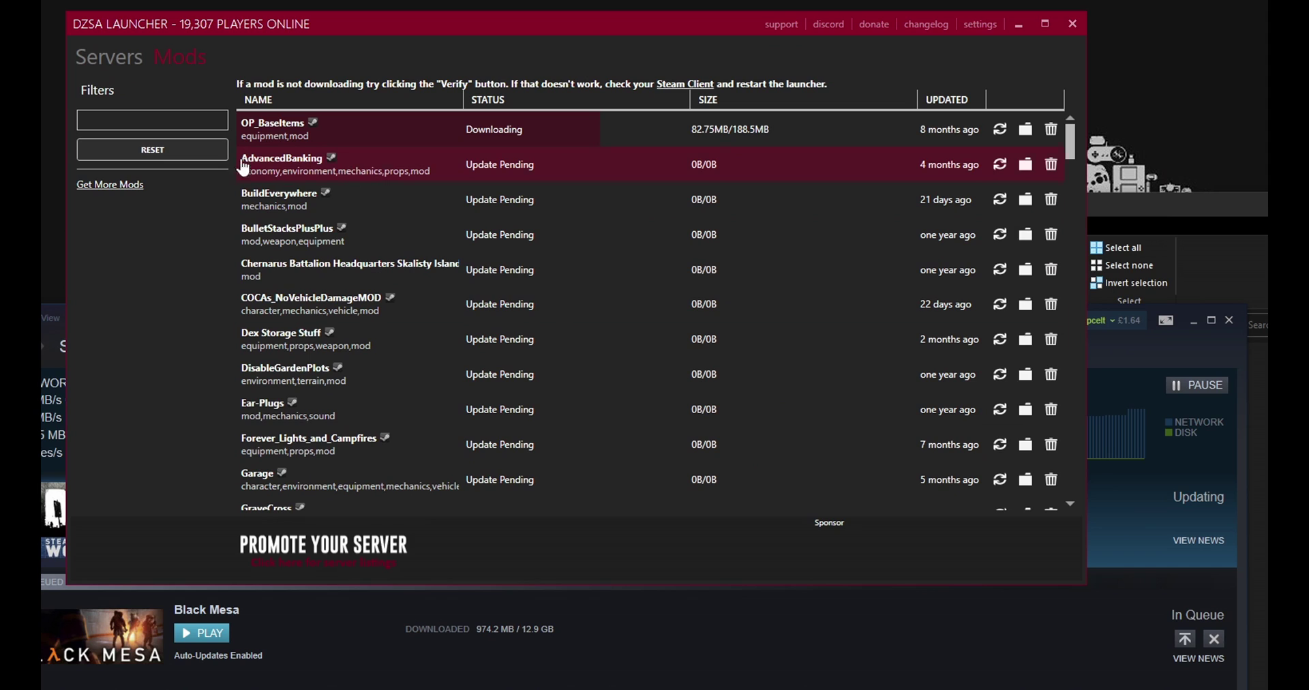
click(109, 57)
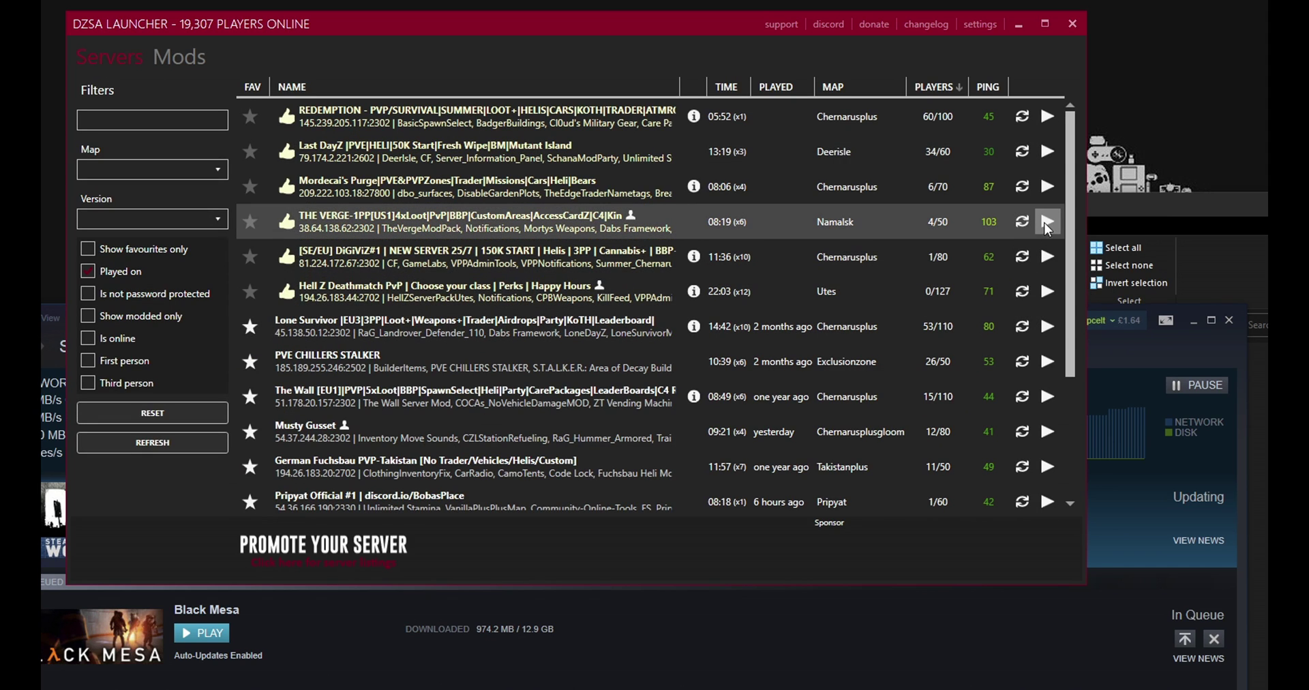